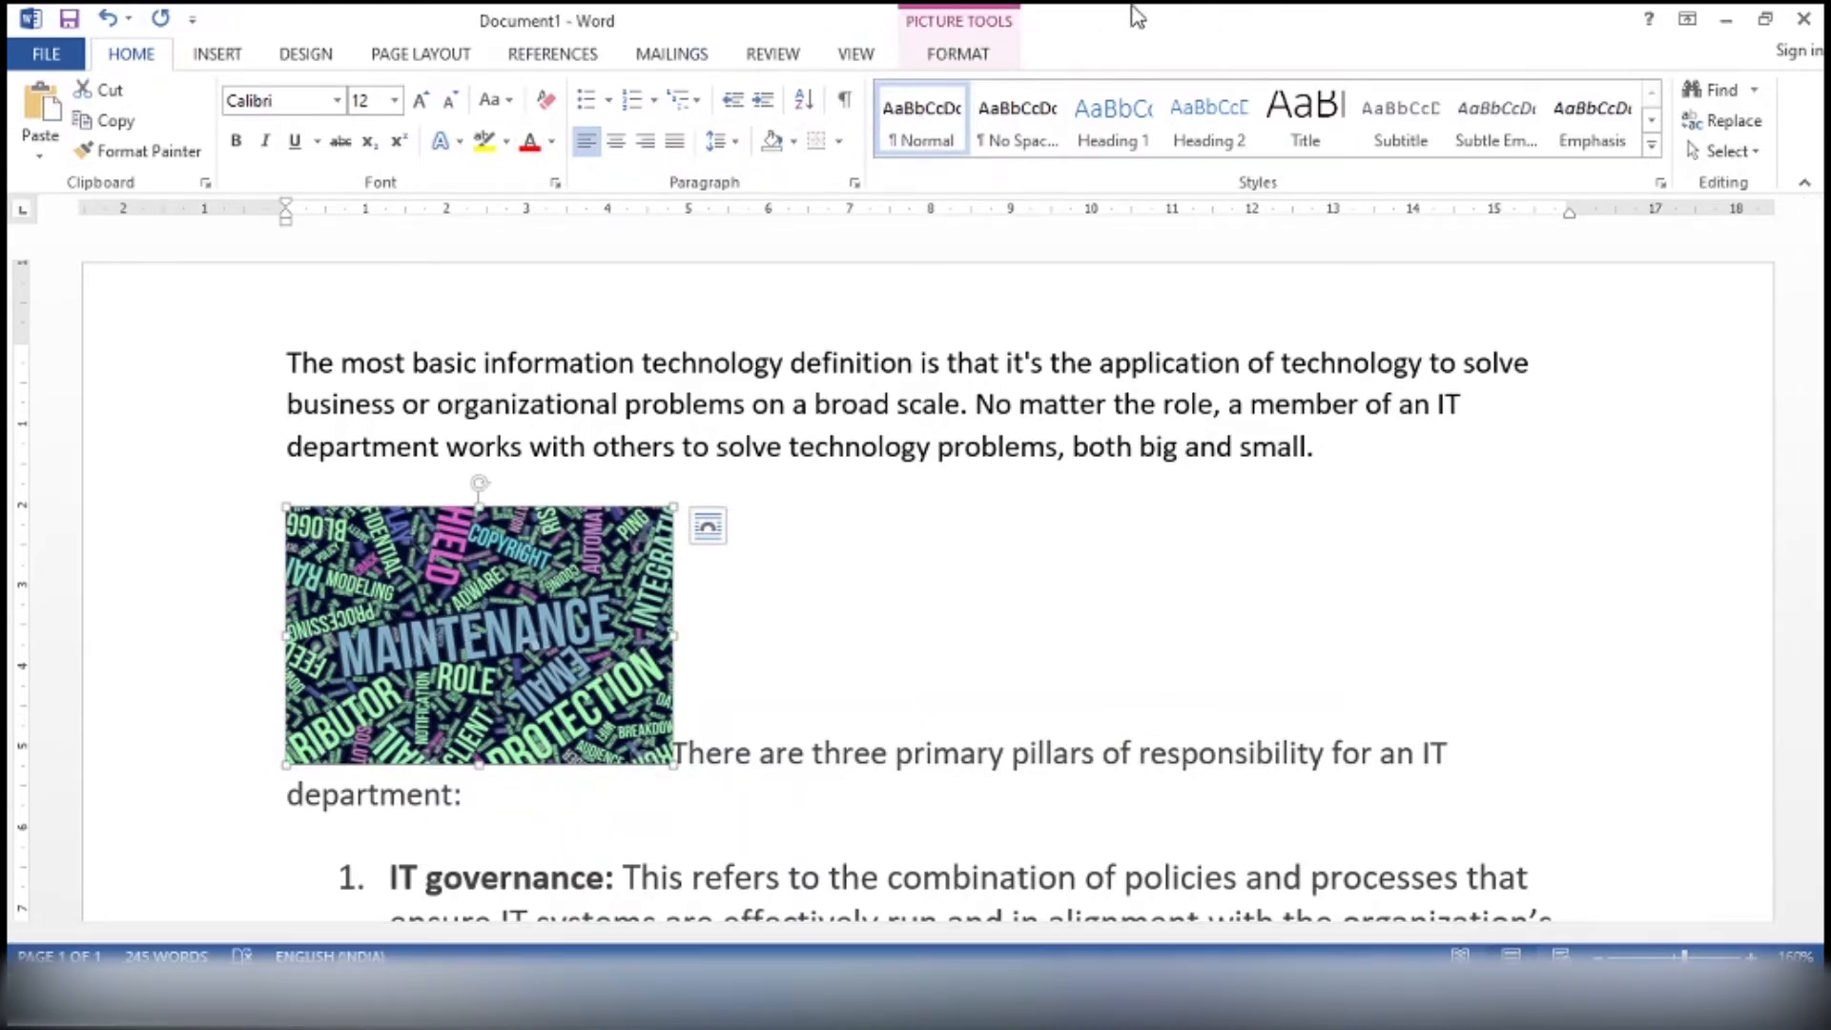
- Set the word-cloud picture's text wrapping to Square and nudge the picture slightly downward
{"action": "left_click", "coordinate": [959, 67]}
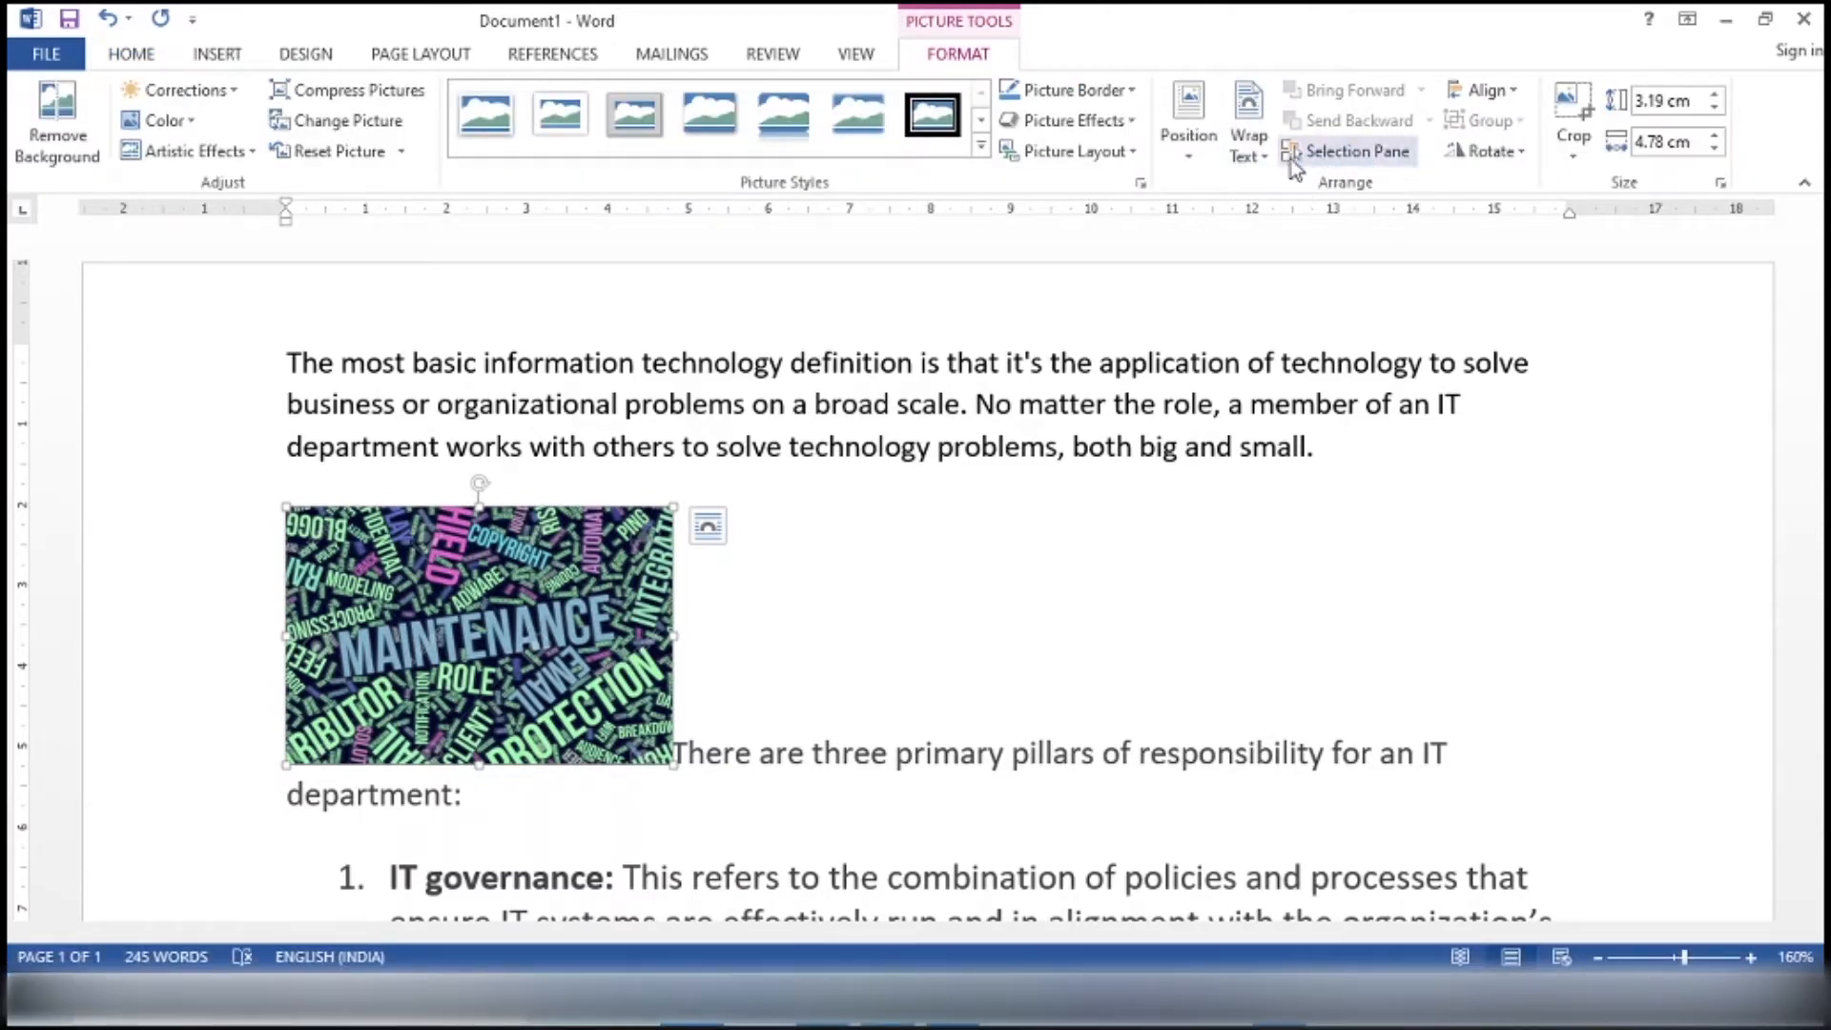
{"action": "left_click", "coordinate": [1260, 165]}
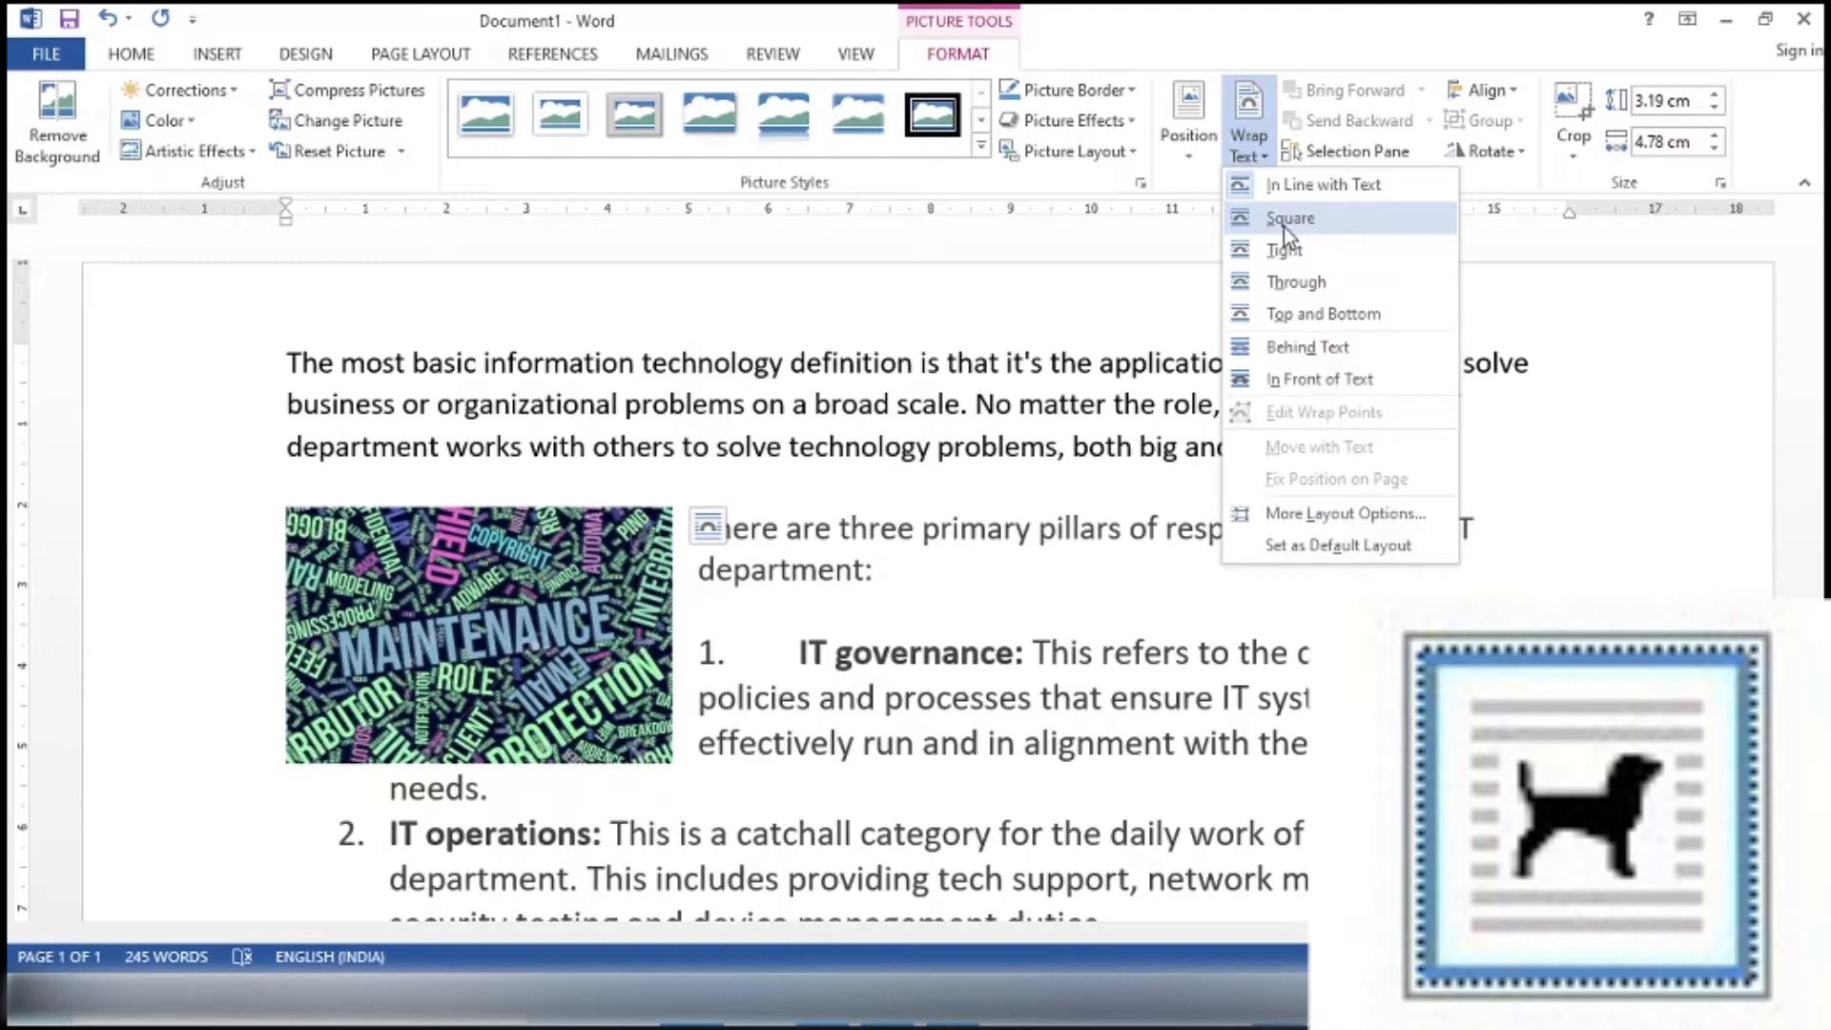
{"action": "left_click", "coordinate": [1283, 225]}
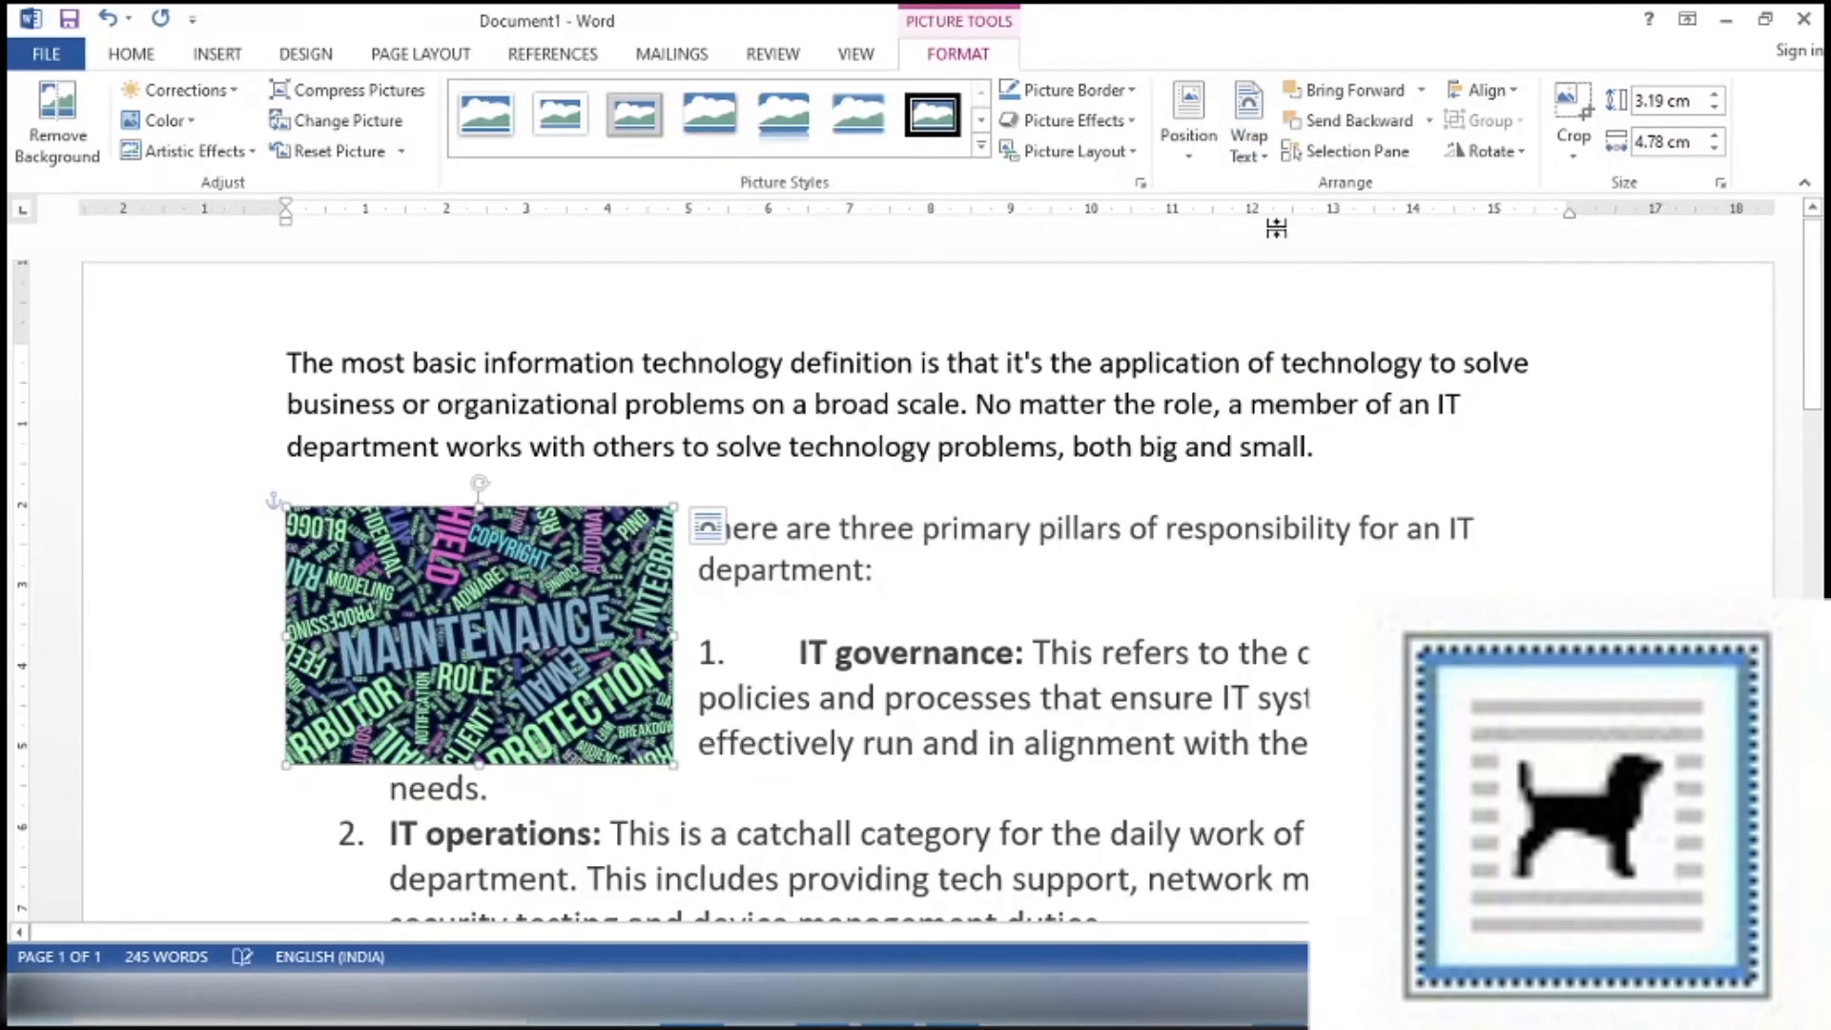
{"action": "mouse_move", "coordinate": [393, 621]}
{"action": "left_mouse_down"}
{"action": "mouse_move", "coordinate": [1010, 611]}
{"action": "mouse_move", "coordinate": [452, 593]}
{"action": "mouse_move", "coordinate": [1052, 596]}
{"action": "mouse_move", "coordinate": [994, 450]}
{"action": "mouse_move", "coordinate": [918, 599]}
{"action": "mouse_move", "coordinate": [397, 591]}
{"action": "mouse_move", "coordinate": [400, 631]}
{"action": "left_mouse_up"}
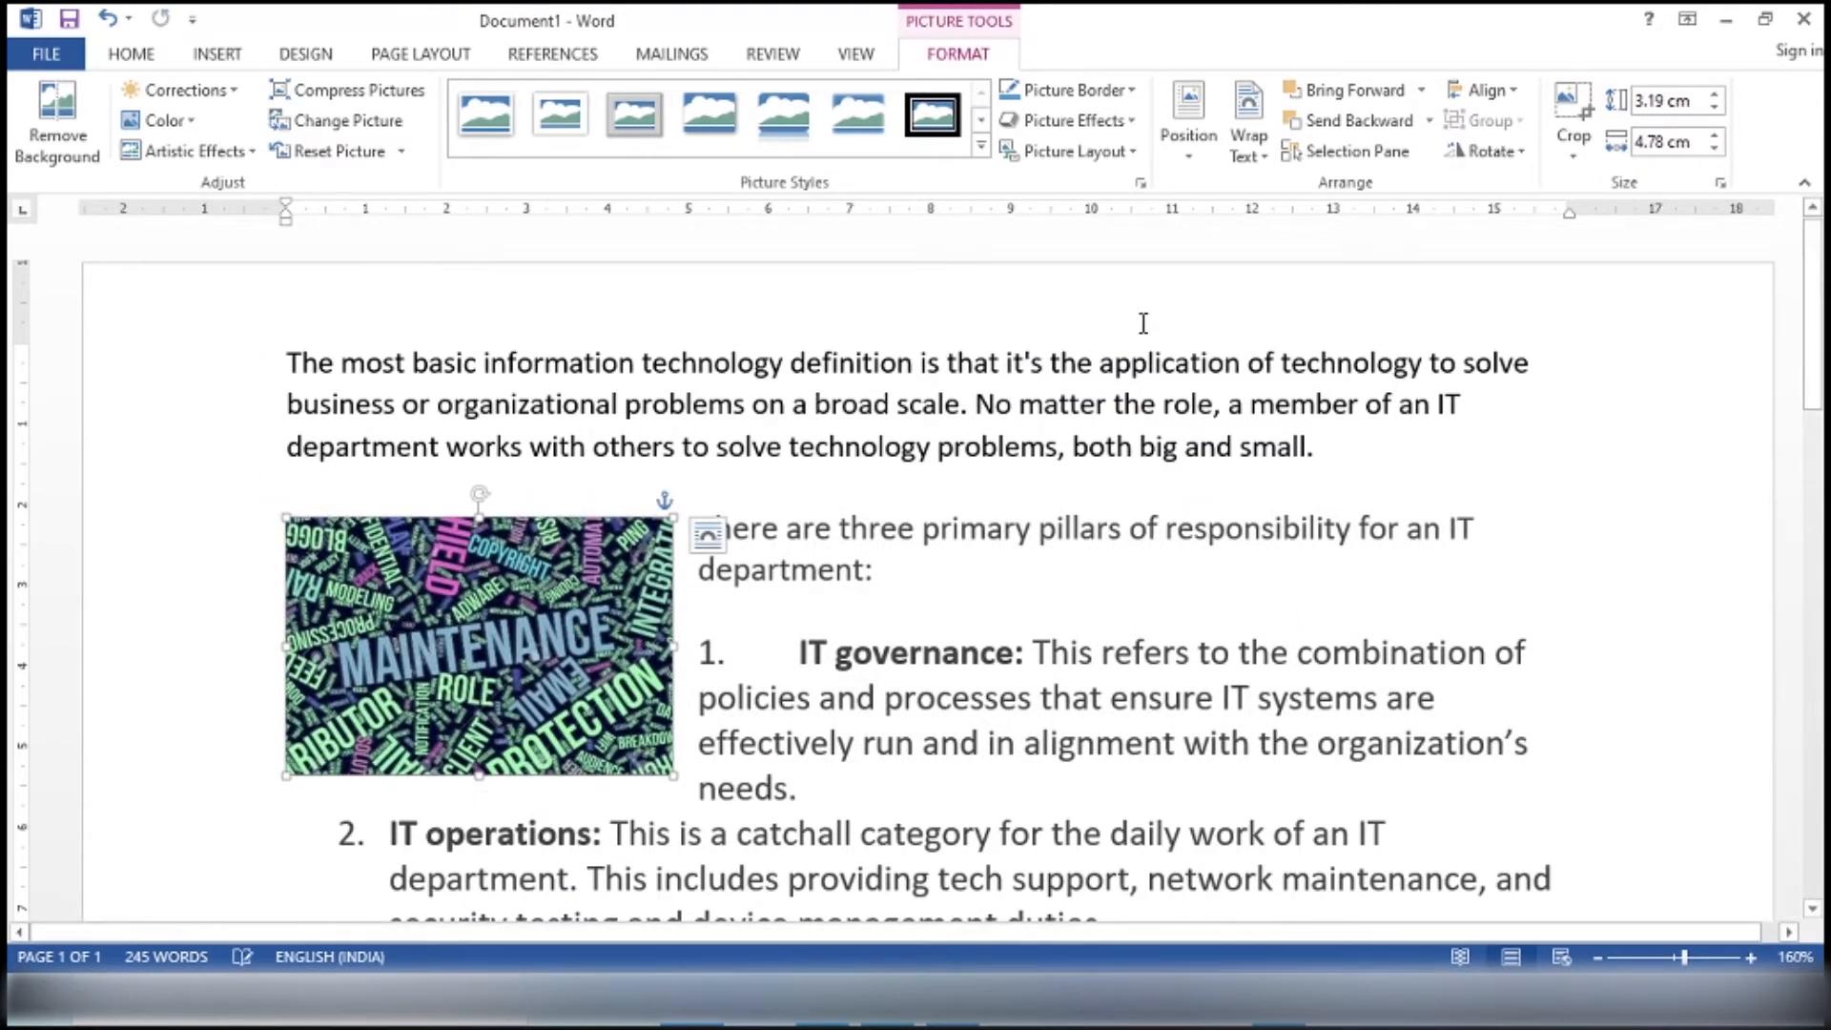
- Wrap the picture's text with Top and Bottom and move the picture to the middle, just below the first paragraph
{"action": "left_click", "coordinate": [1249, 153]}
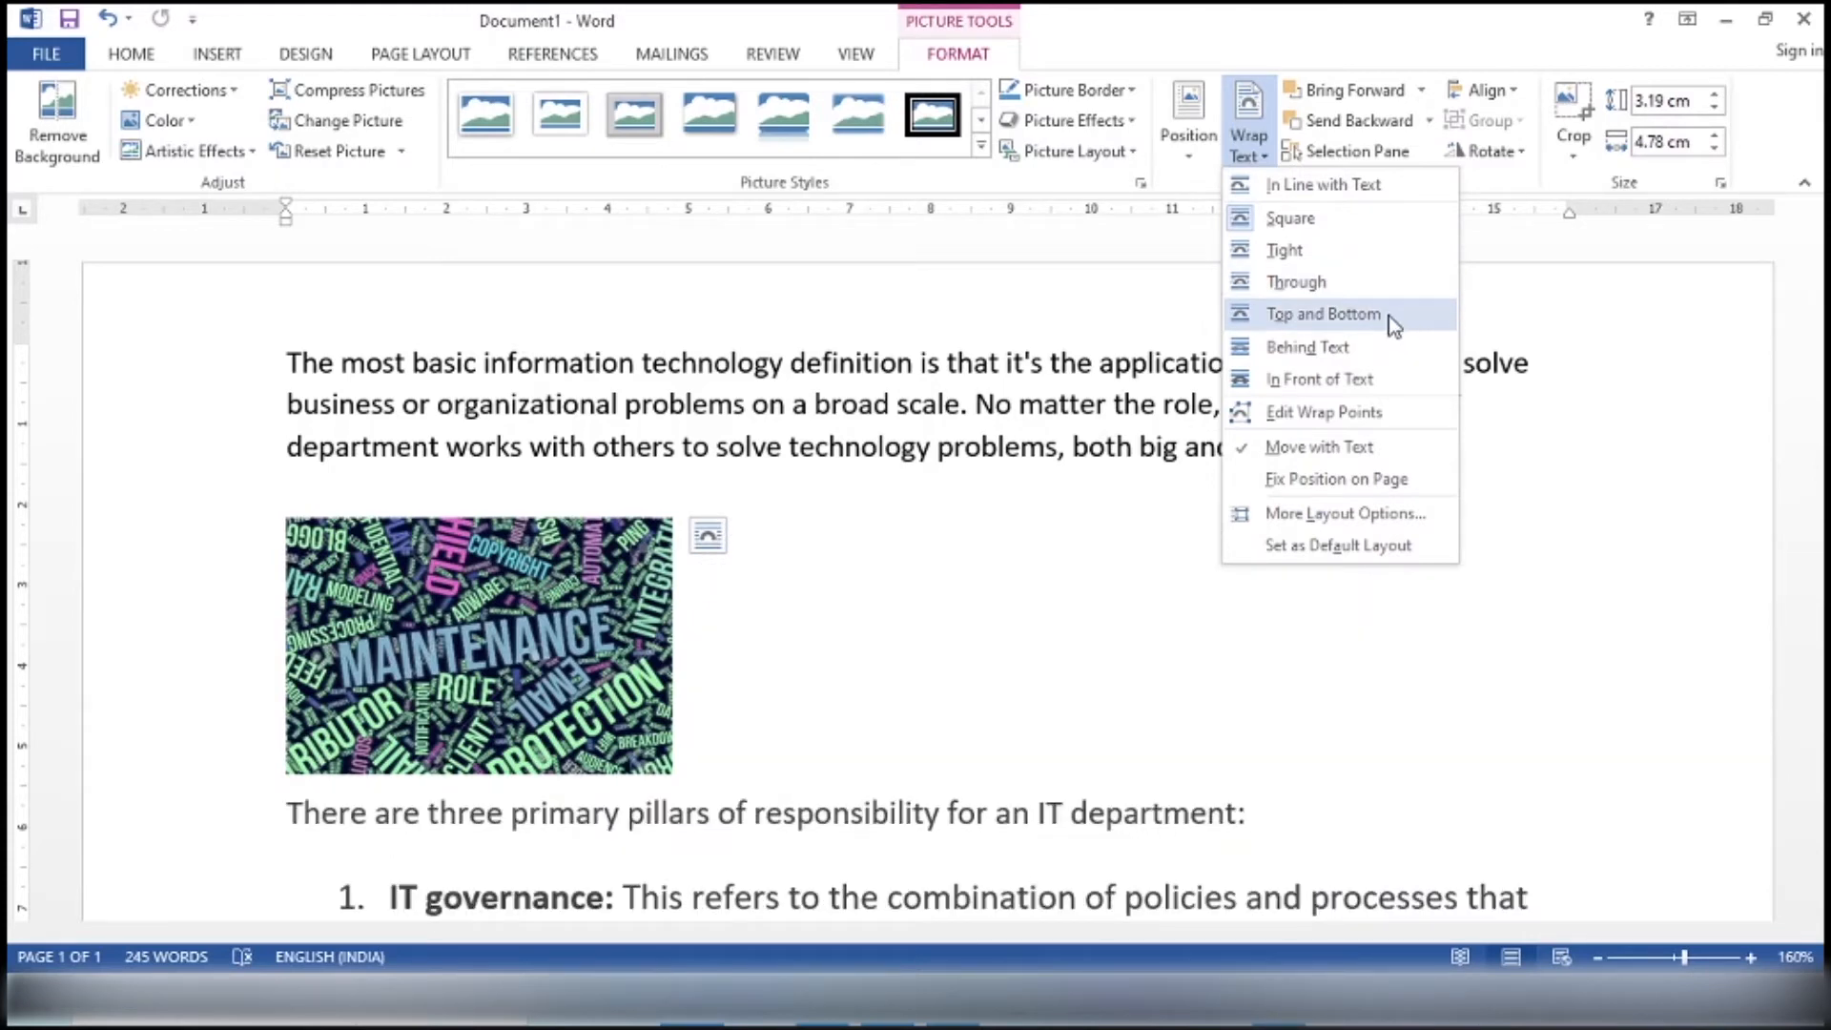
{"action": "left_click", "coordinate": [1388, 317]}
{"action": "left_click_drag", "start_coordinate": [456, 648], "coordinate": [812, 584]}
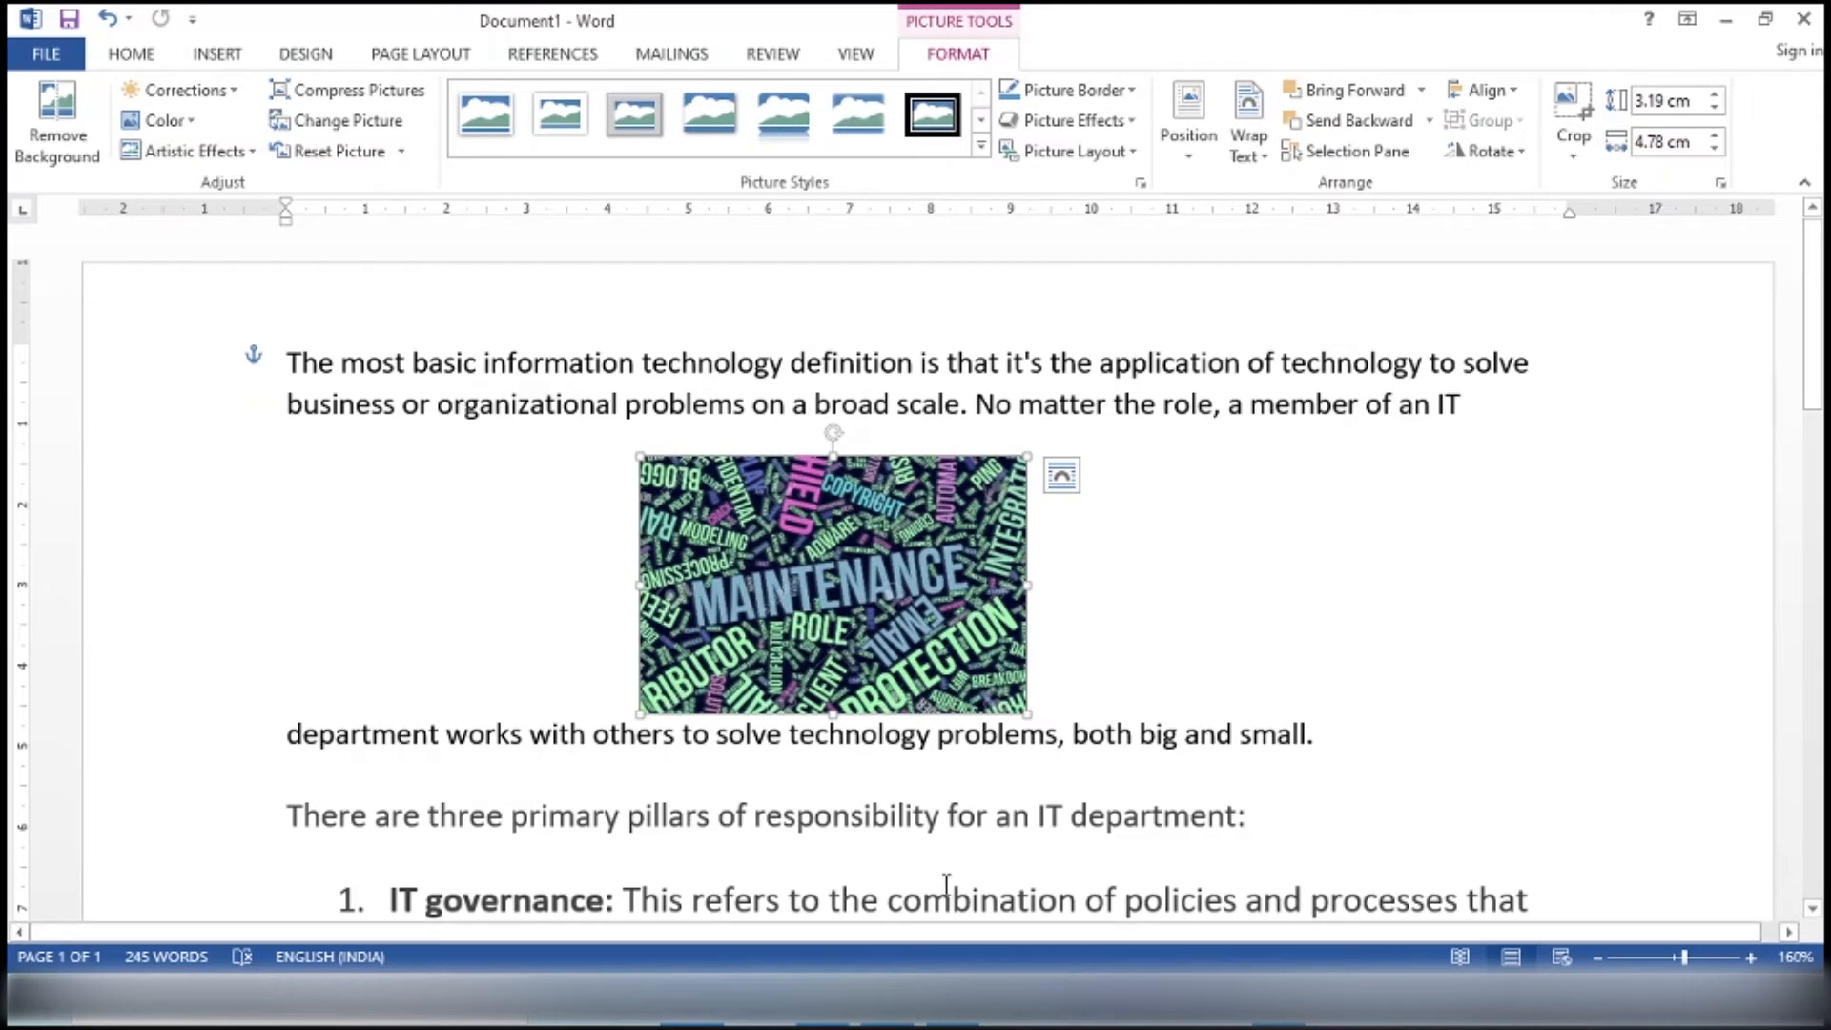
{"action": "mouse_move", "coordinate": [830, 570]}
{"action": "left_mouse_down"}
{"action": "mouse_move", "coordinate": [859, 784]}
{"action": "mouse_move", "coordinate": [856, 583]}
{"action": "left_mouse_up"}
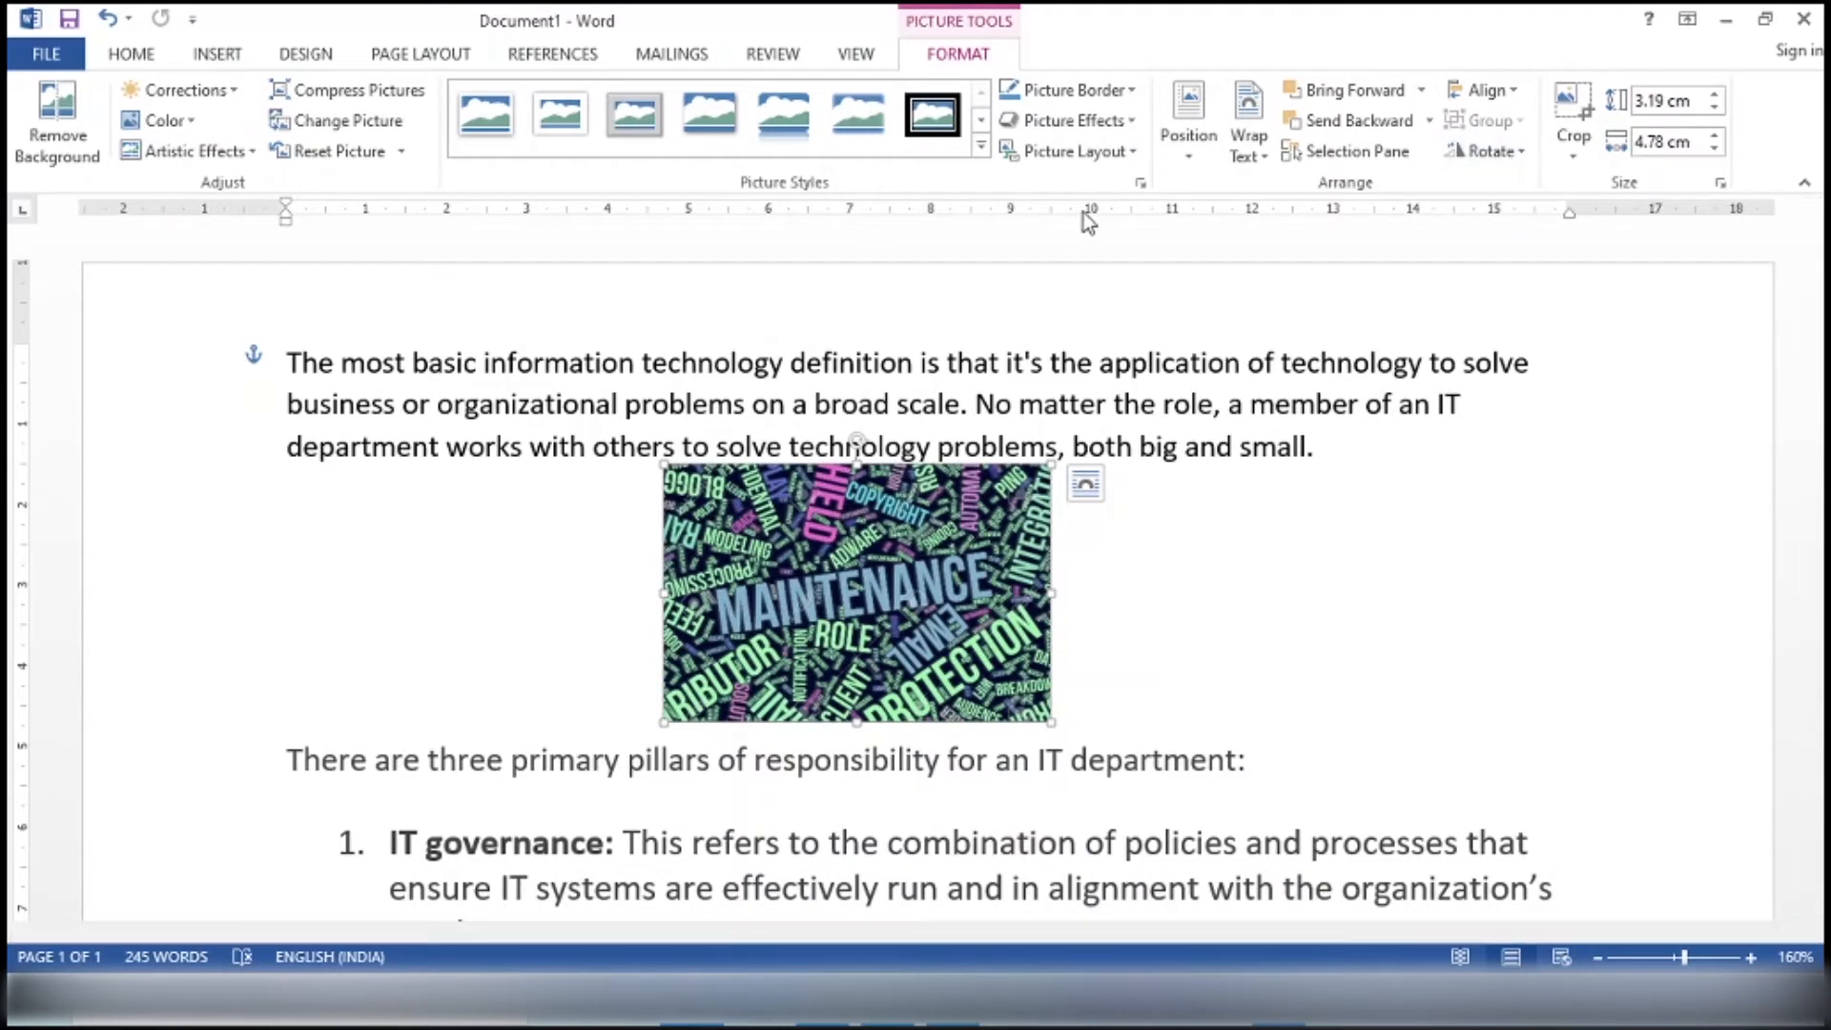
- Place the picture with Behind Text wrapping and move it up so it sits behind the first paragraph
{"action": "left_click", "coordinate": [1263, 157]}
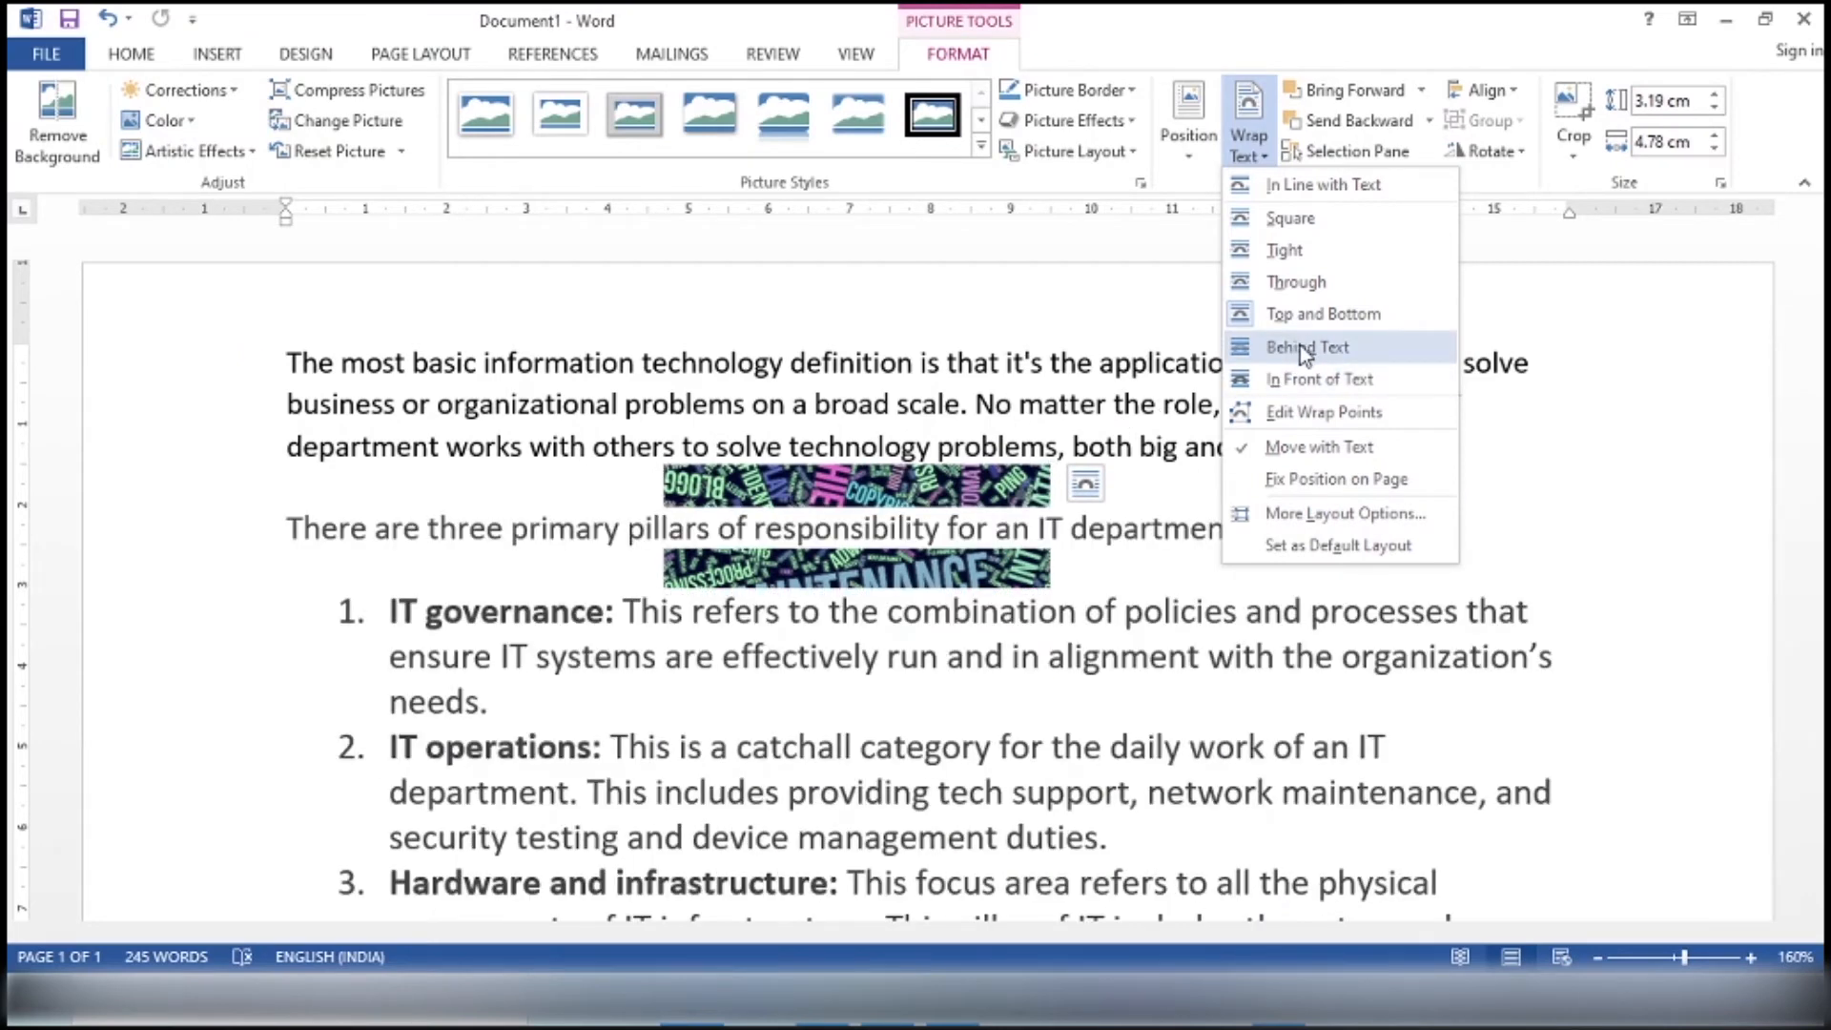
{"action": "left_click", "coordinate": [1301, 345]}
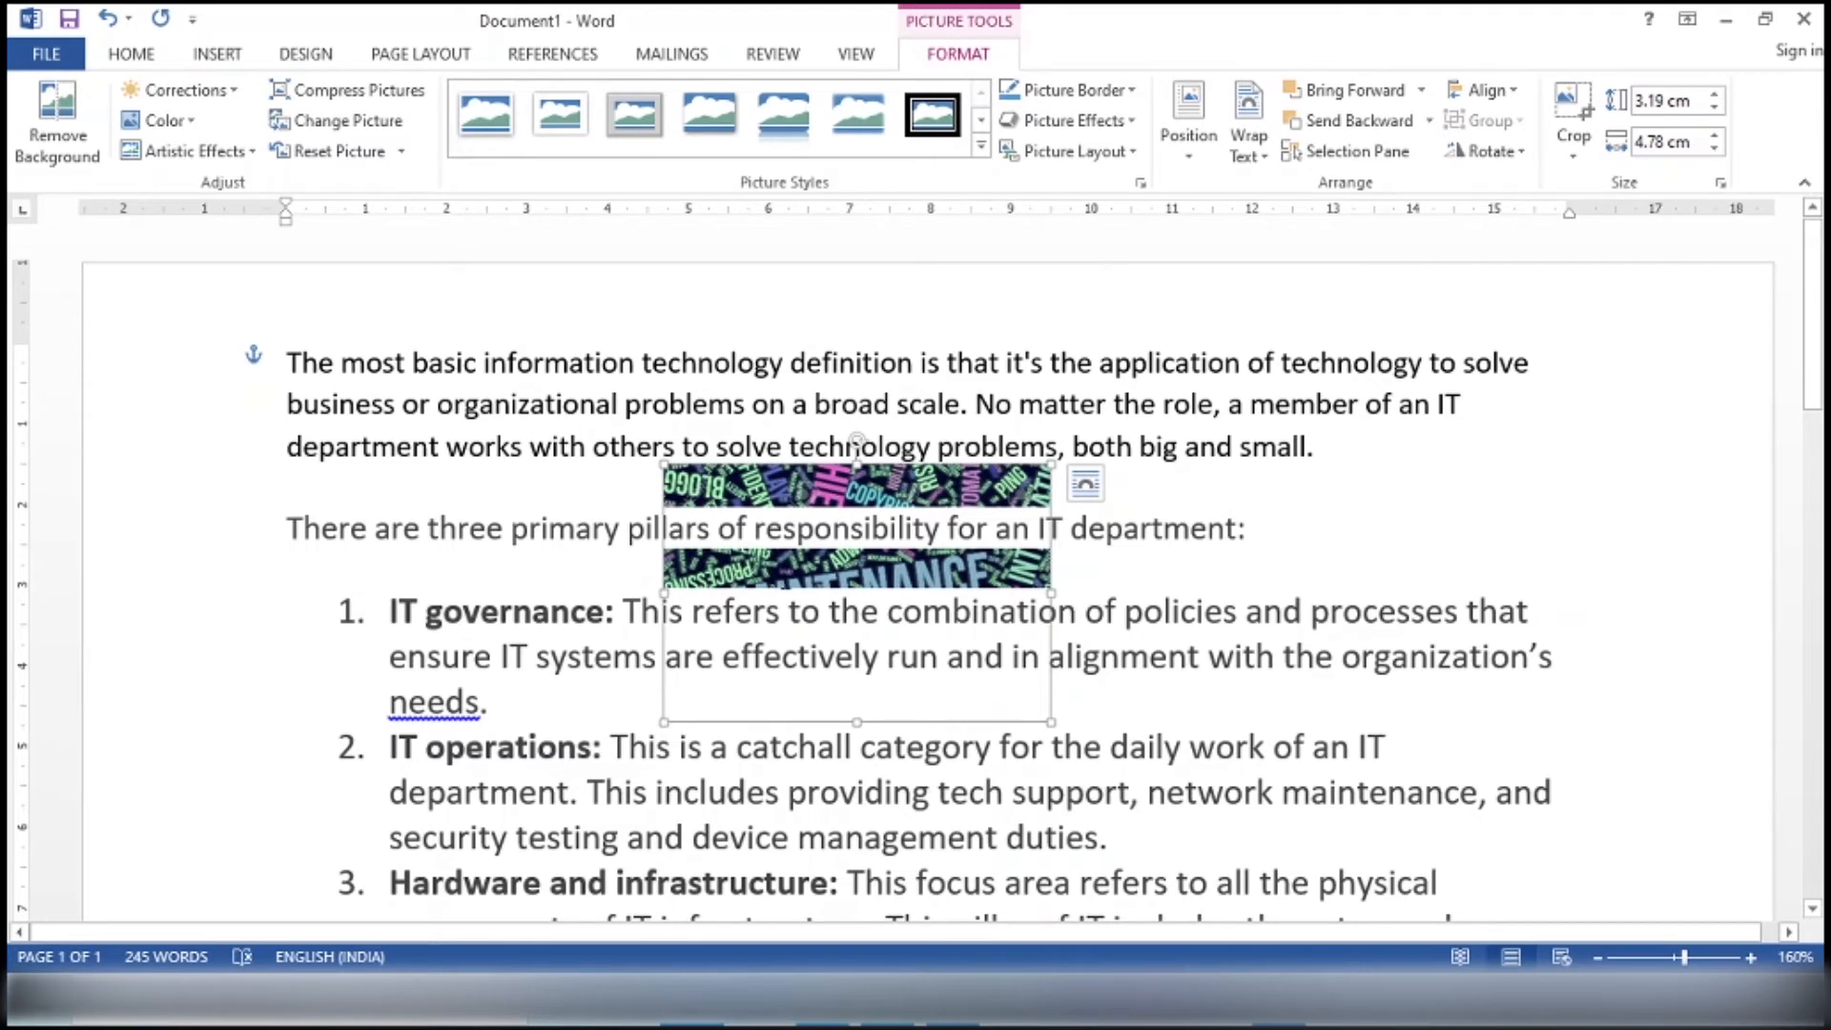
{"action": "left_click_drag", "start_coordinate": [847, 722], "coordinate": [1025, 399]}
{"action": "left_click_drag", "start_coordinate": [1027, 316], "coordinate": [988, 496]}
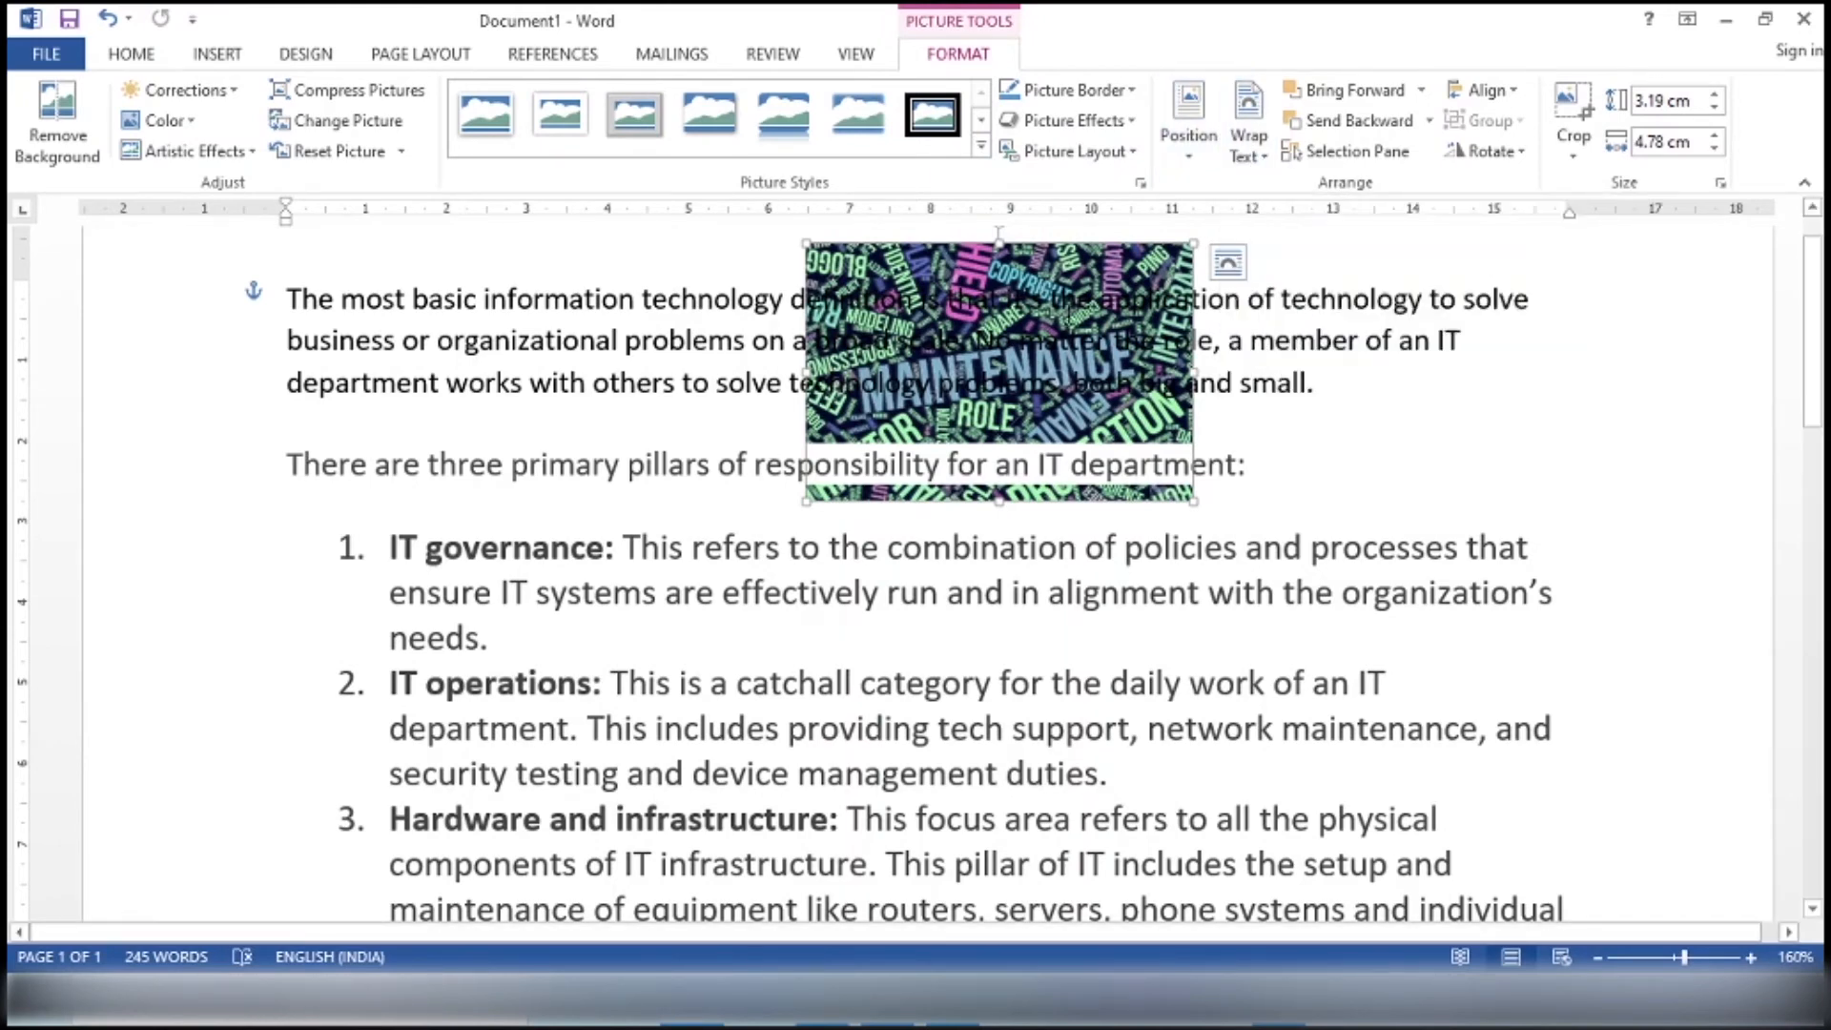
- Switch the picture's wrapping to In Front of Text and move it over the right part of the first paragraph
{"action": "left_click", "coordinate": [1249, 157]}
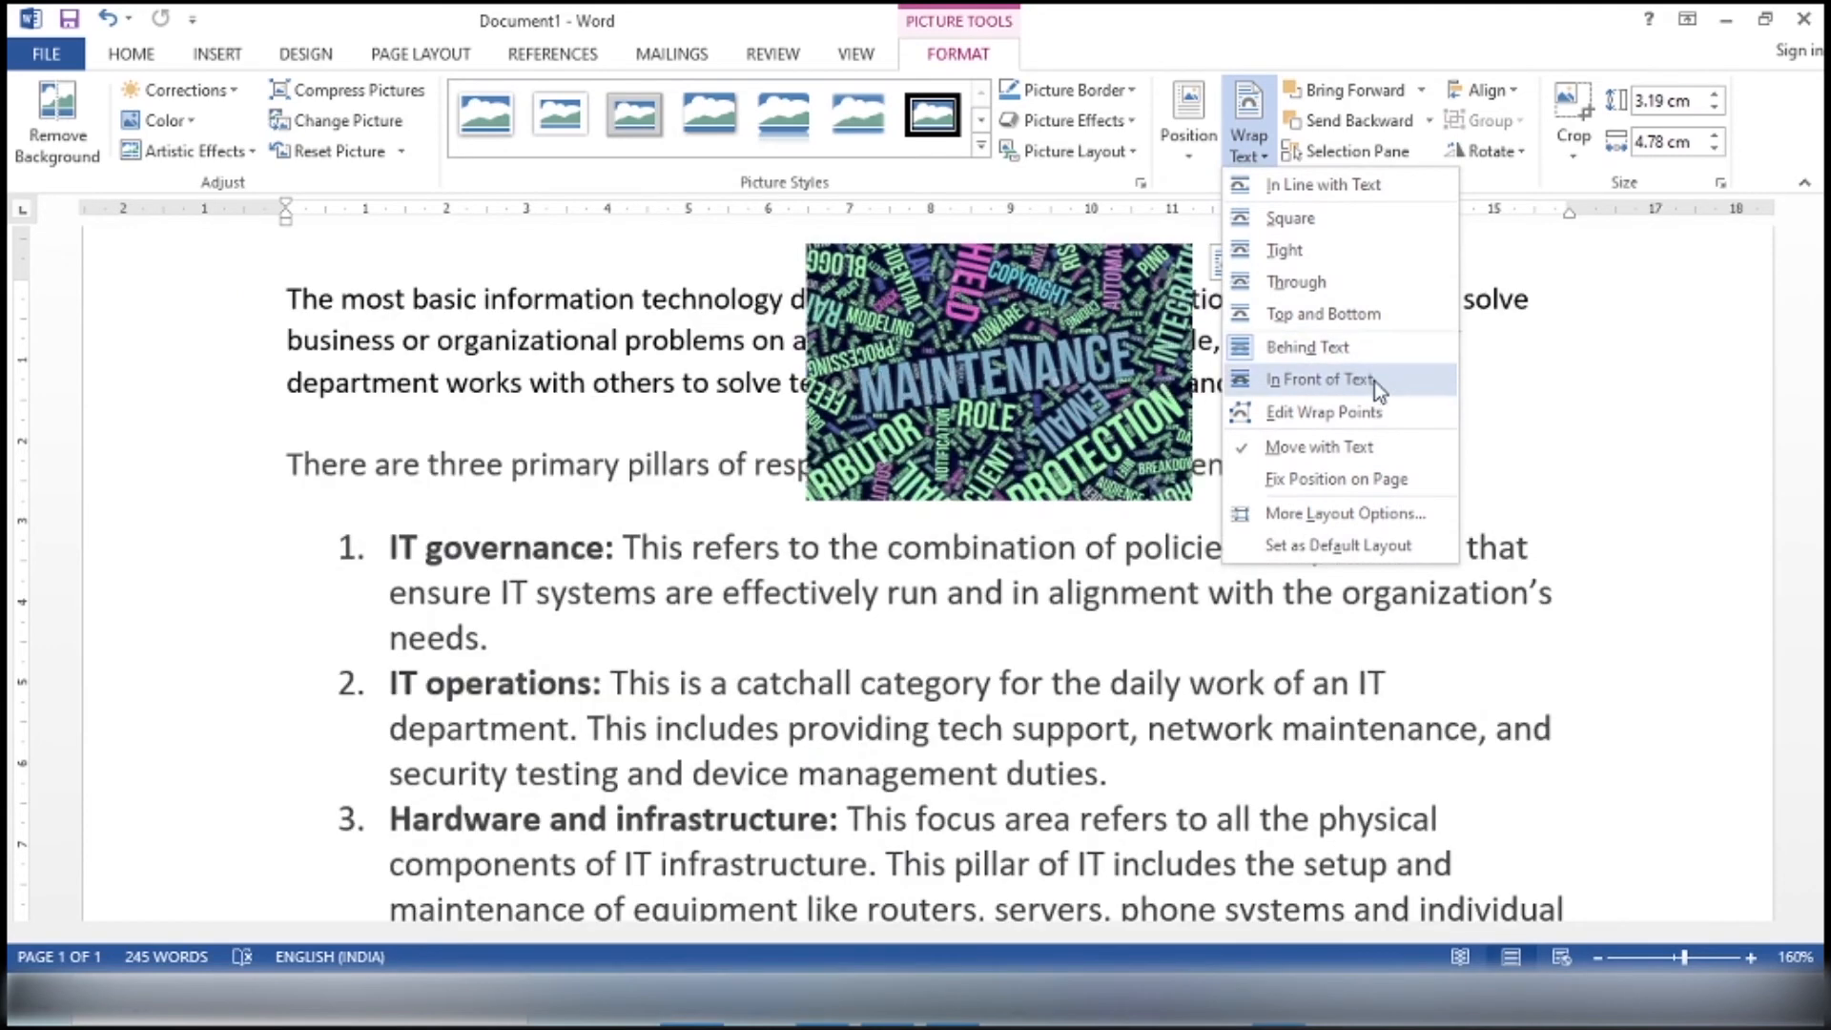
{"action": "left_click", "coordinate": [1375, 381]}
{"action": "left_click_drag", "start_coordinate": [1016, 352], "coordinate": [1224, 372]}
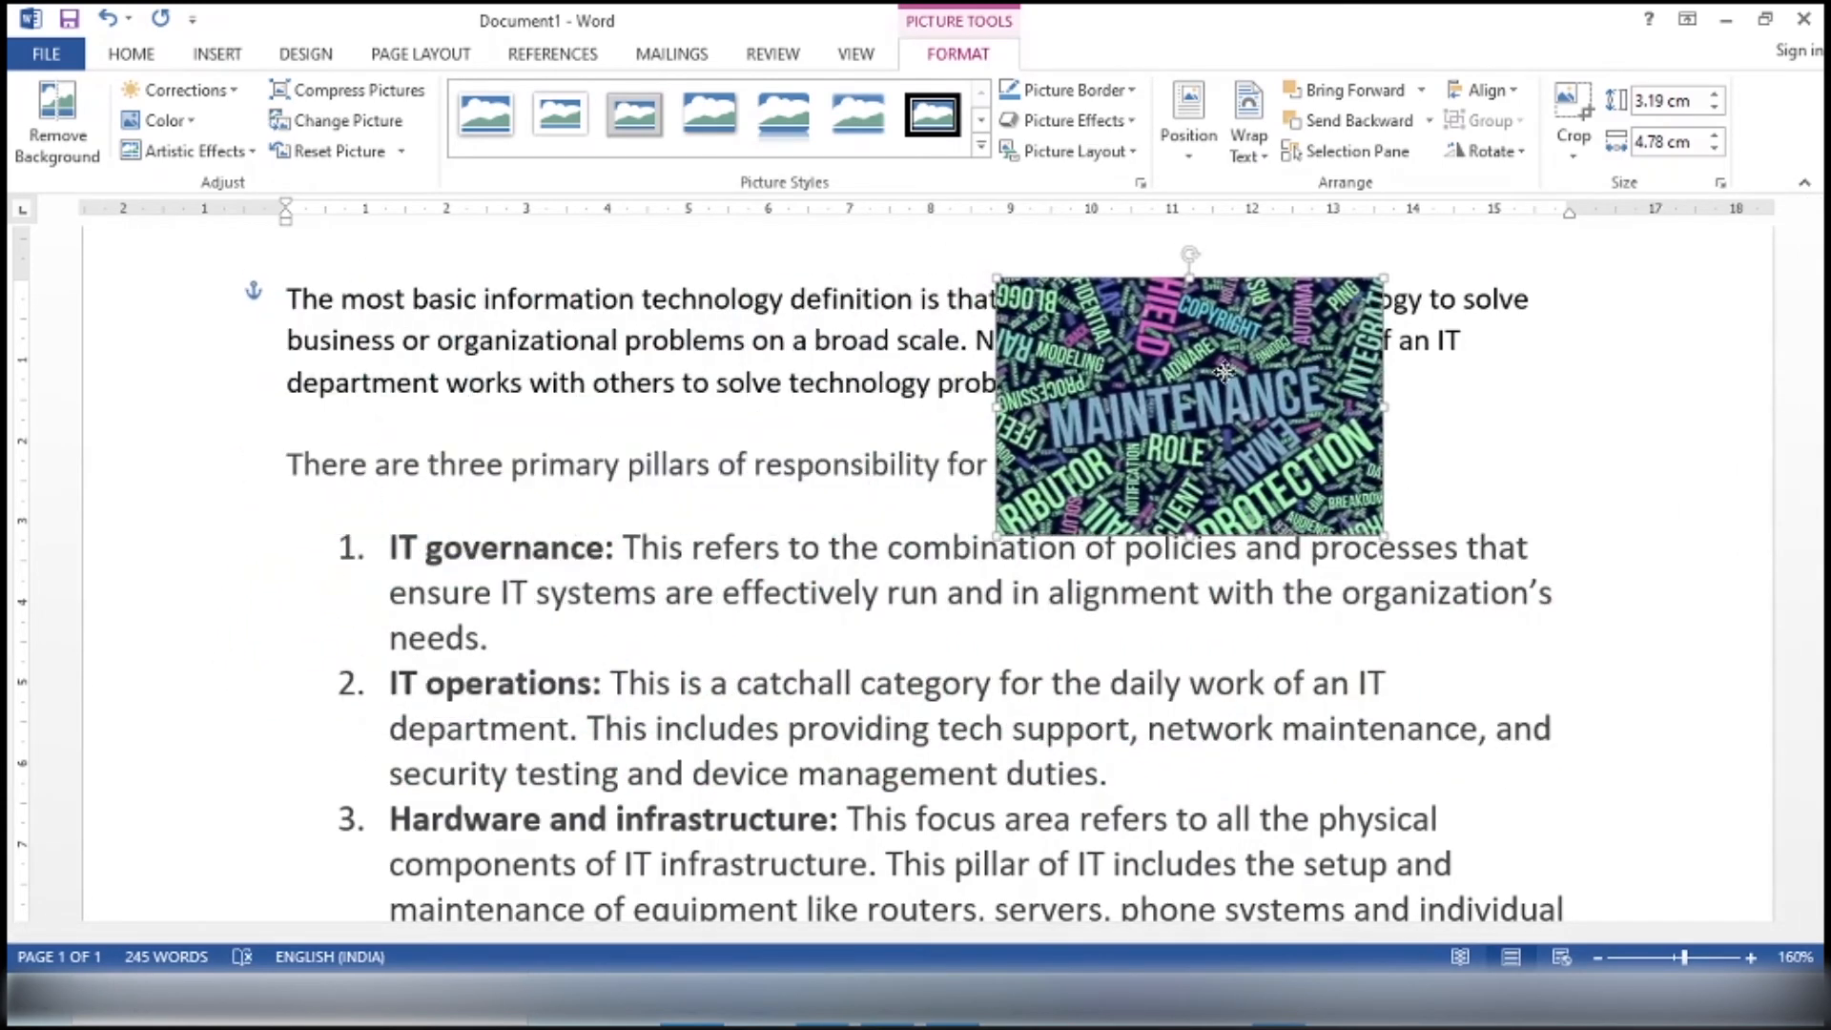
- Move the In Front of Text picture over the IT governance item and enlarge it to 4.62 cm high by 6.92 cm wide
{"action": "left_click", "coordinate": [1247, 143]}
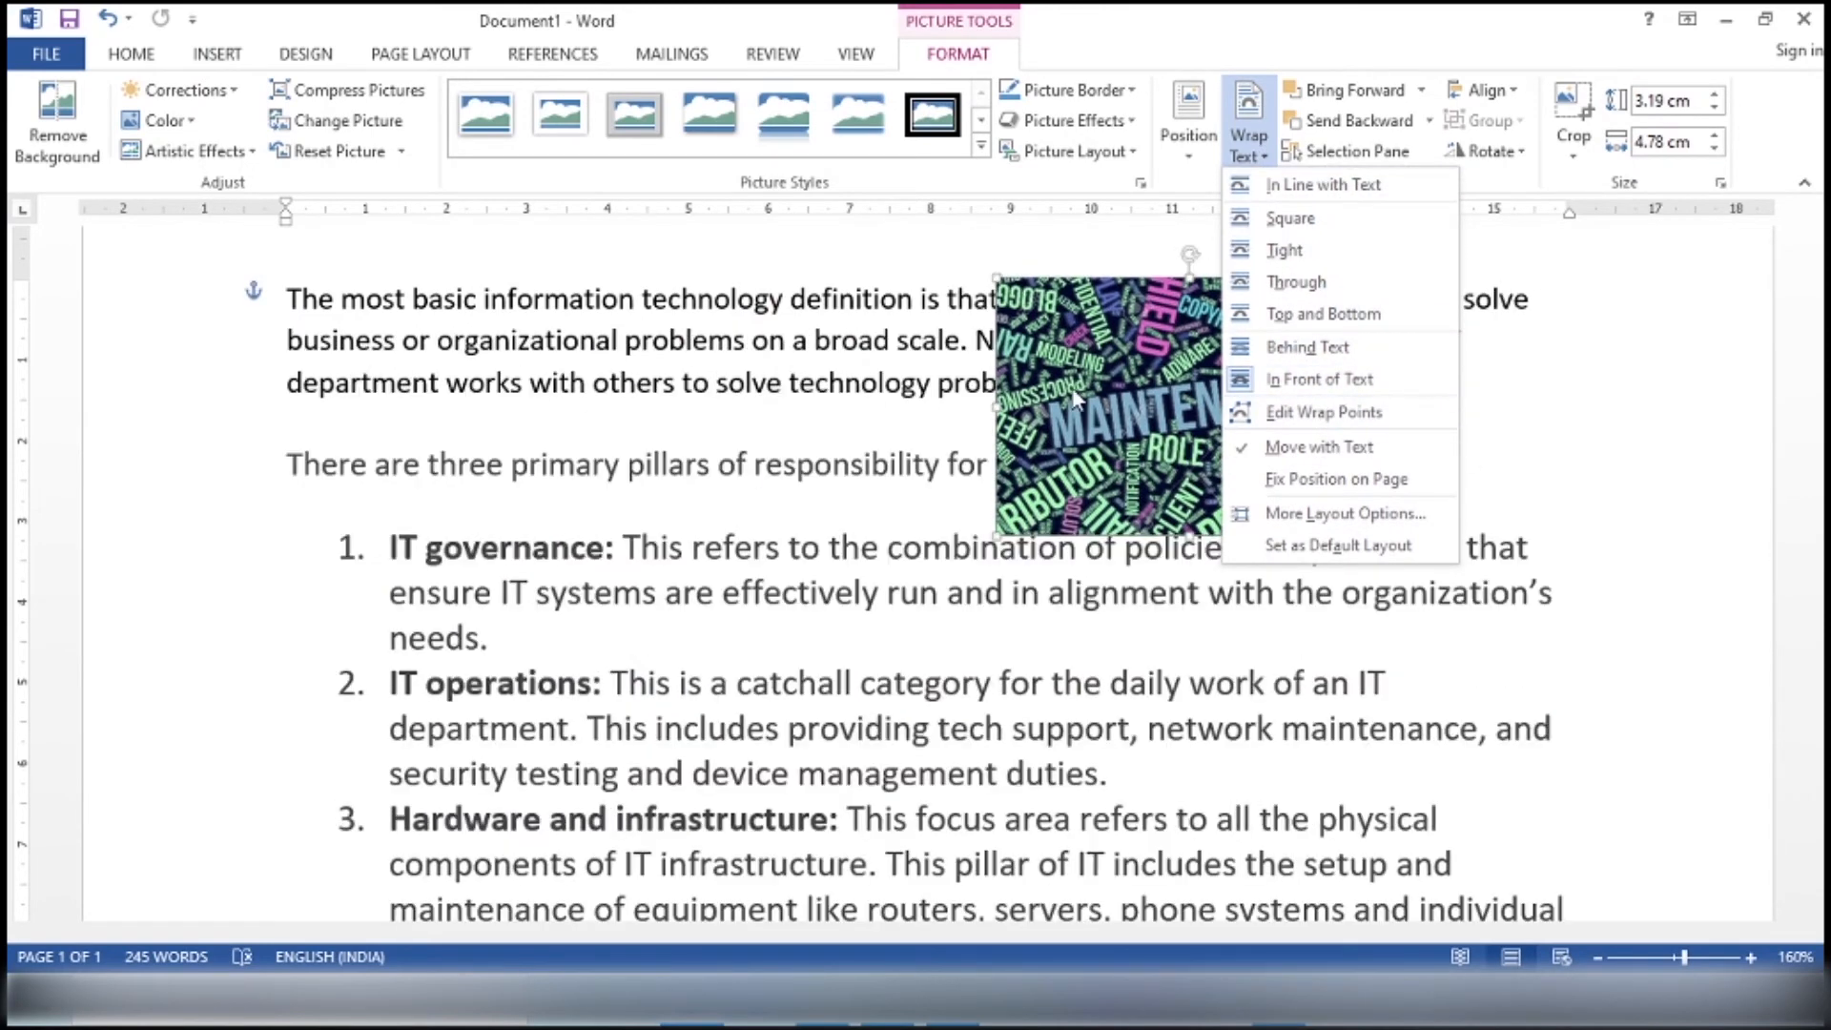
{"action": "left_click", "coordinate": [1319, 380]}
{"action": "left_click_drag", "start_coordinate": [1133, 355], "coordinate": [833, 462]}
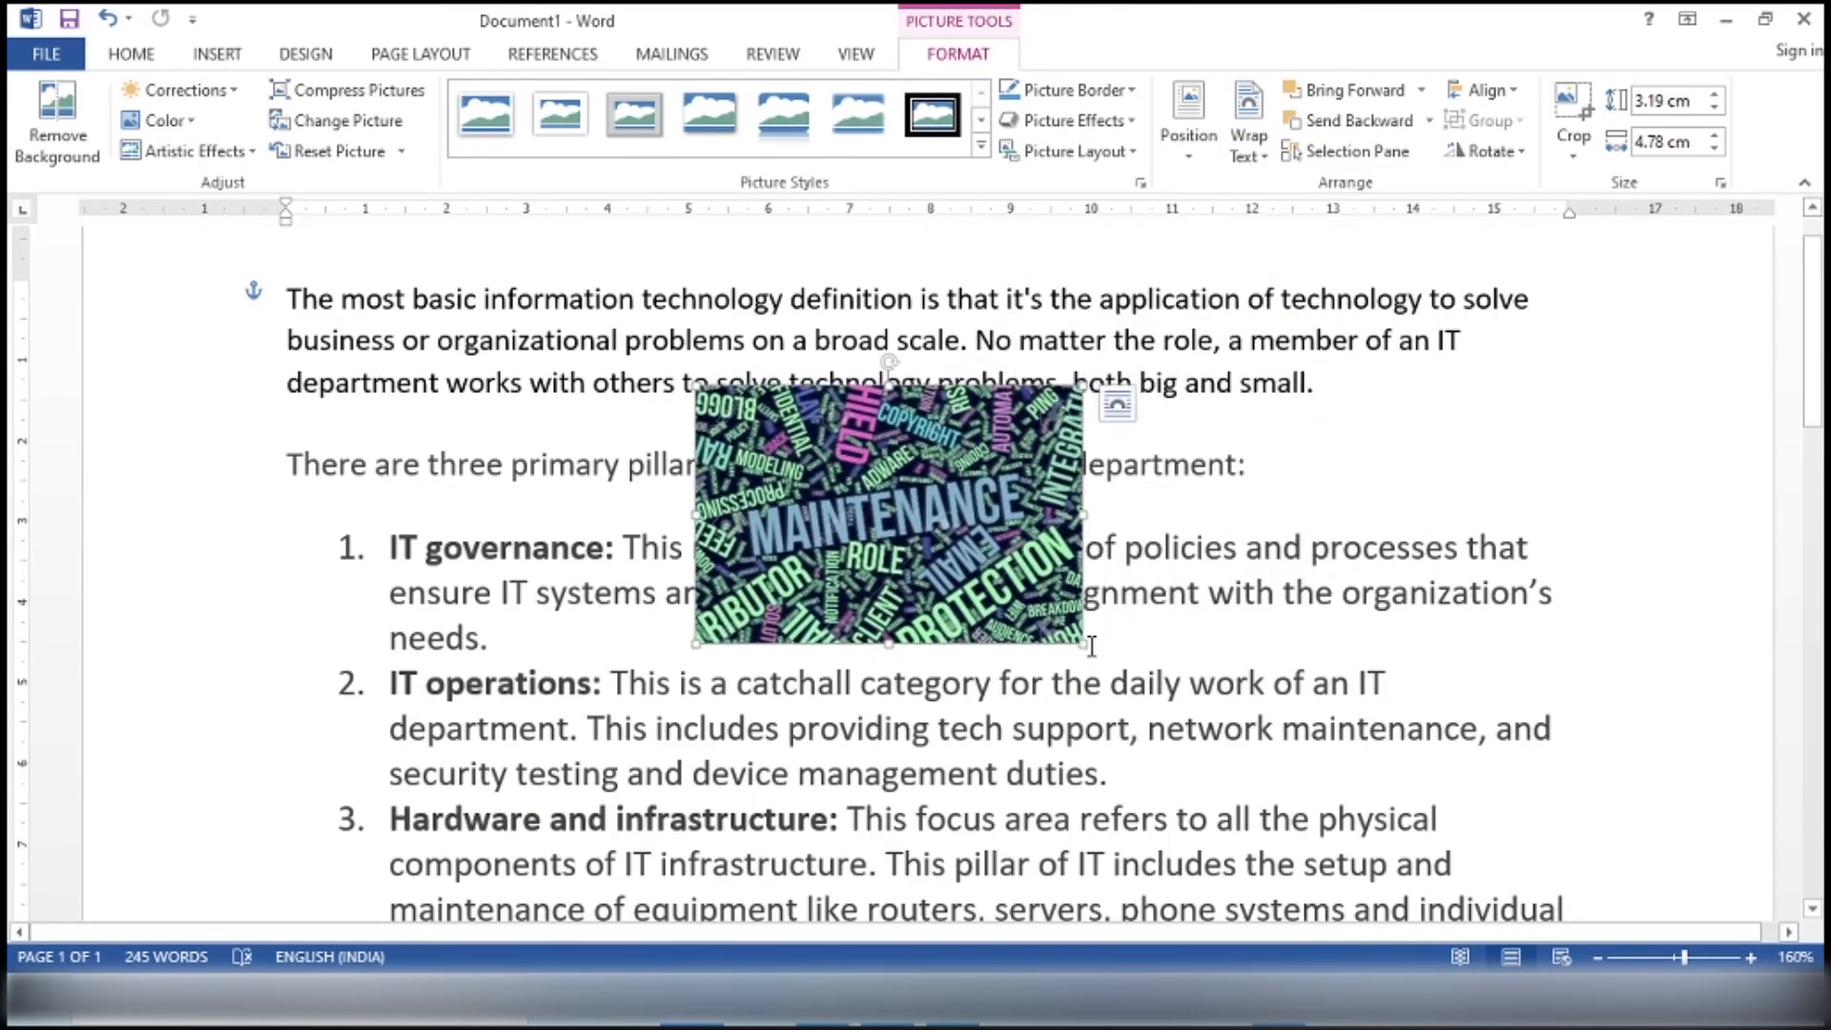
{"action": "left_click_drag", "start_coordinate": [1083, 648], "coordinate": [1256, 759]}
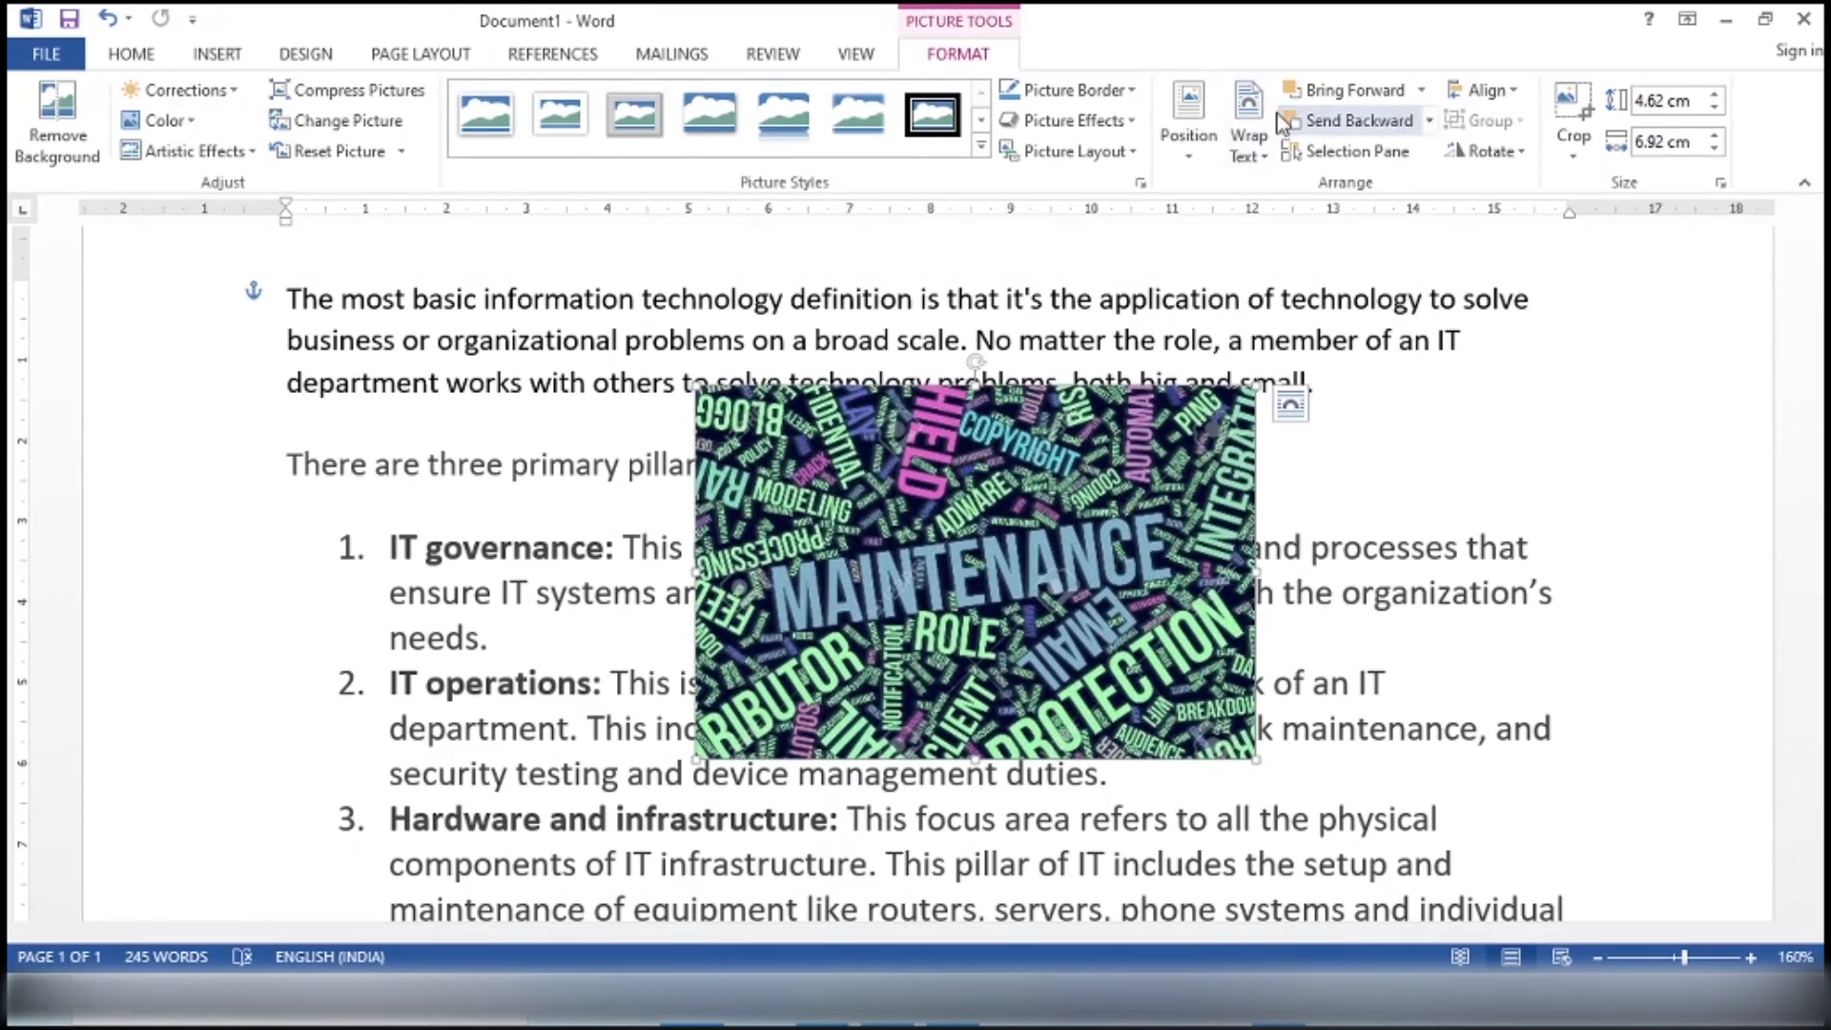
- Edit the picture's wrap points, pulling all four corners of the wrap boundary outward, the lower-right one well below the picture
{"action": "left_click", "coordinate": [1259, 151]}
{"action": "left_click", "coordinate": [1335, 410]}
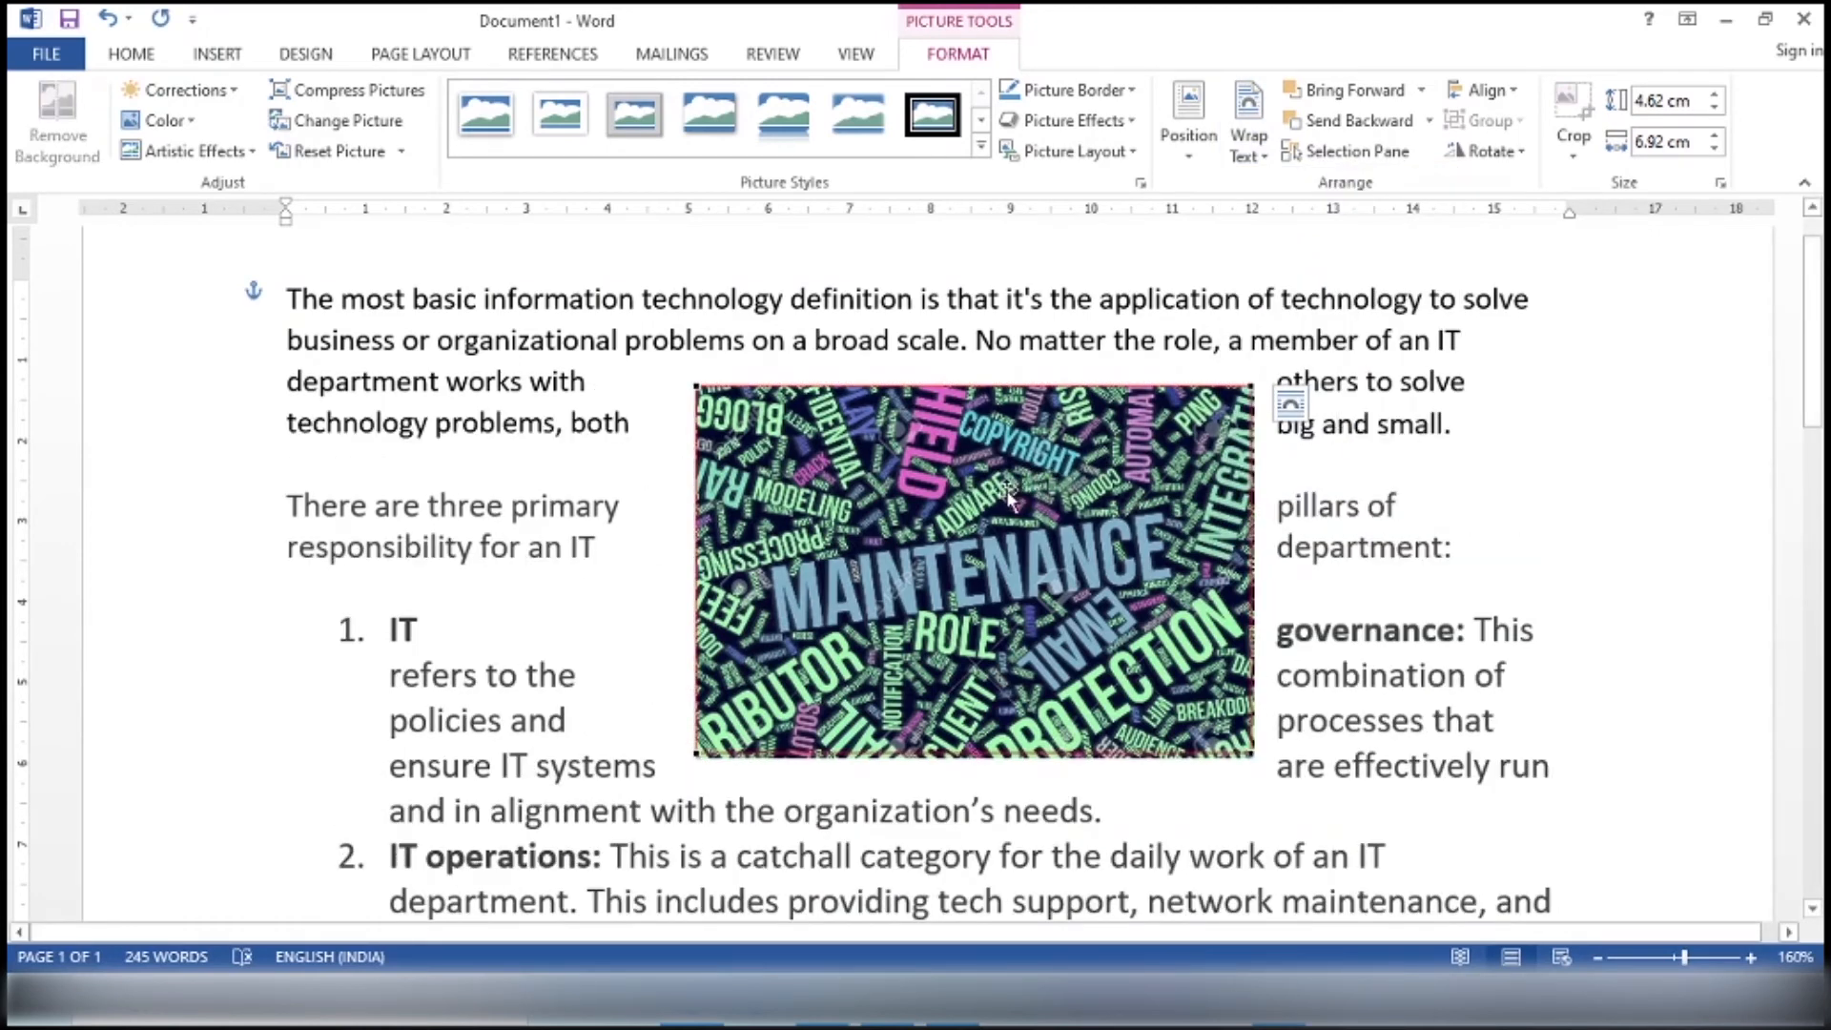
{"action": "left_click", "coordinate": [1248, 138]}
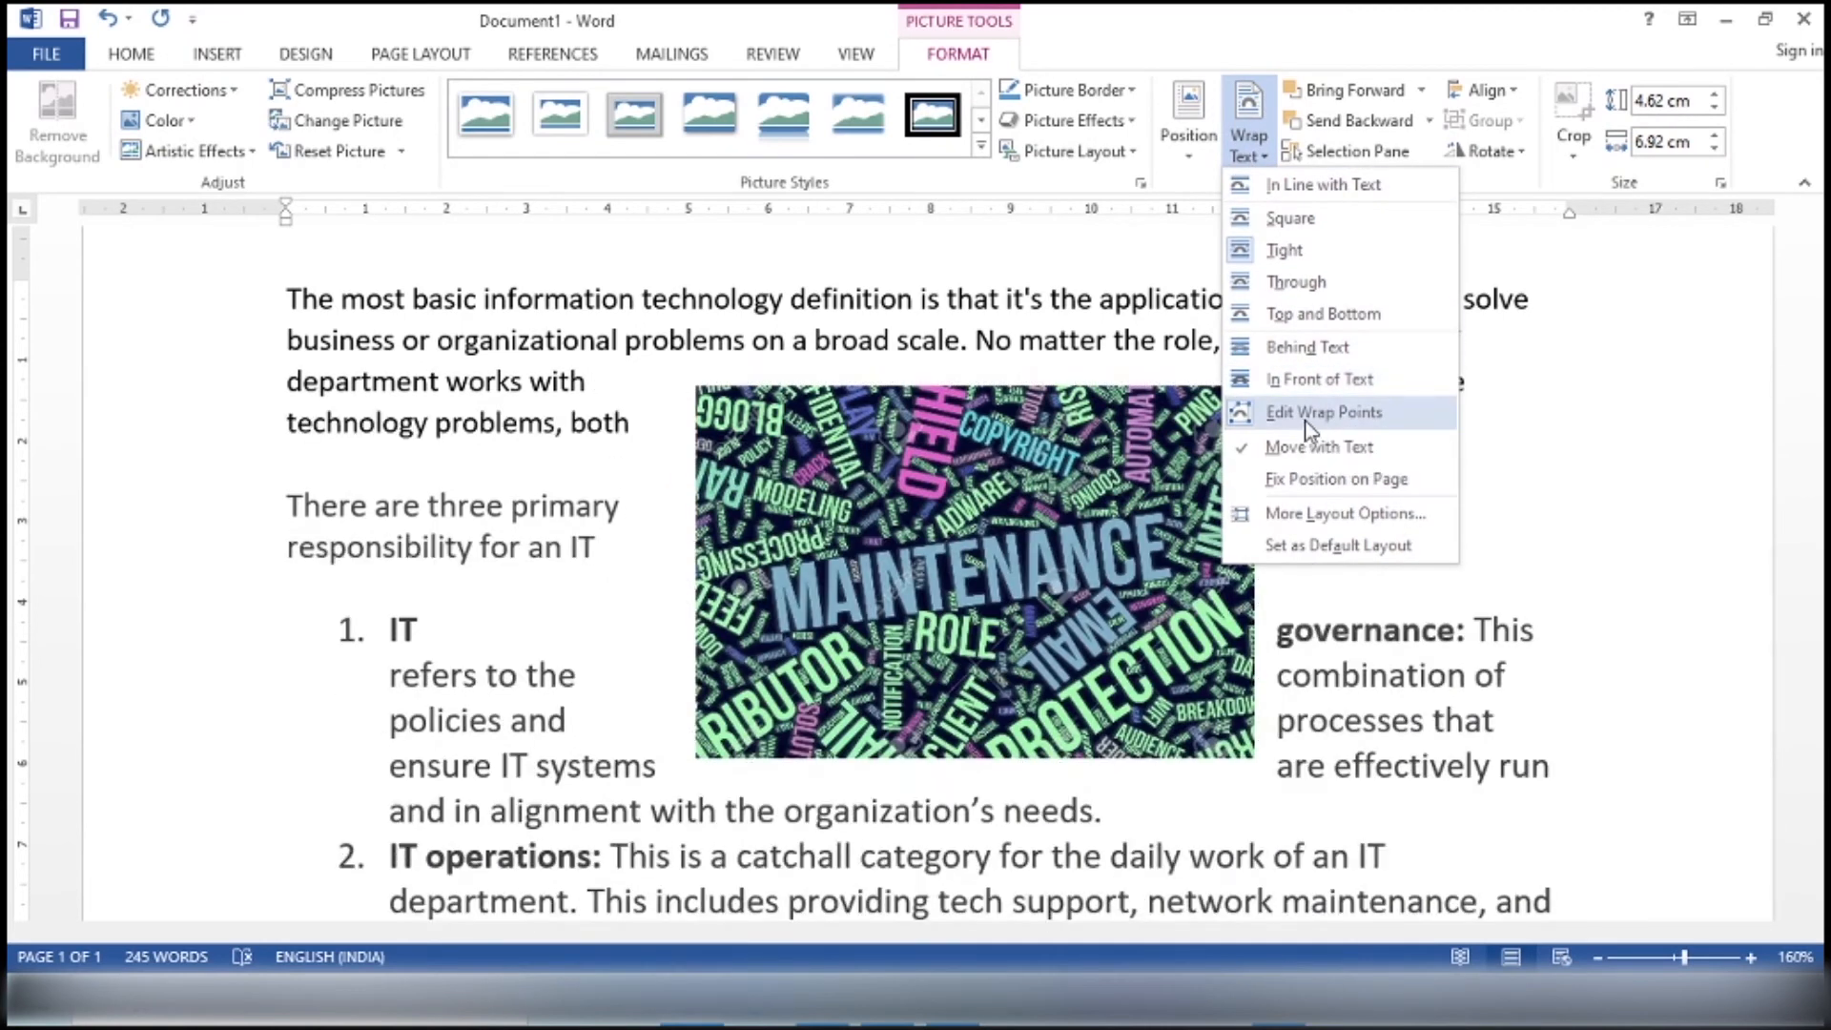
{"action": "left_click", "coordinate": [1317, 417]}
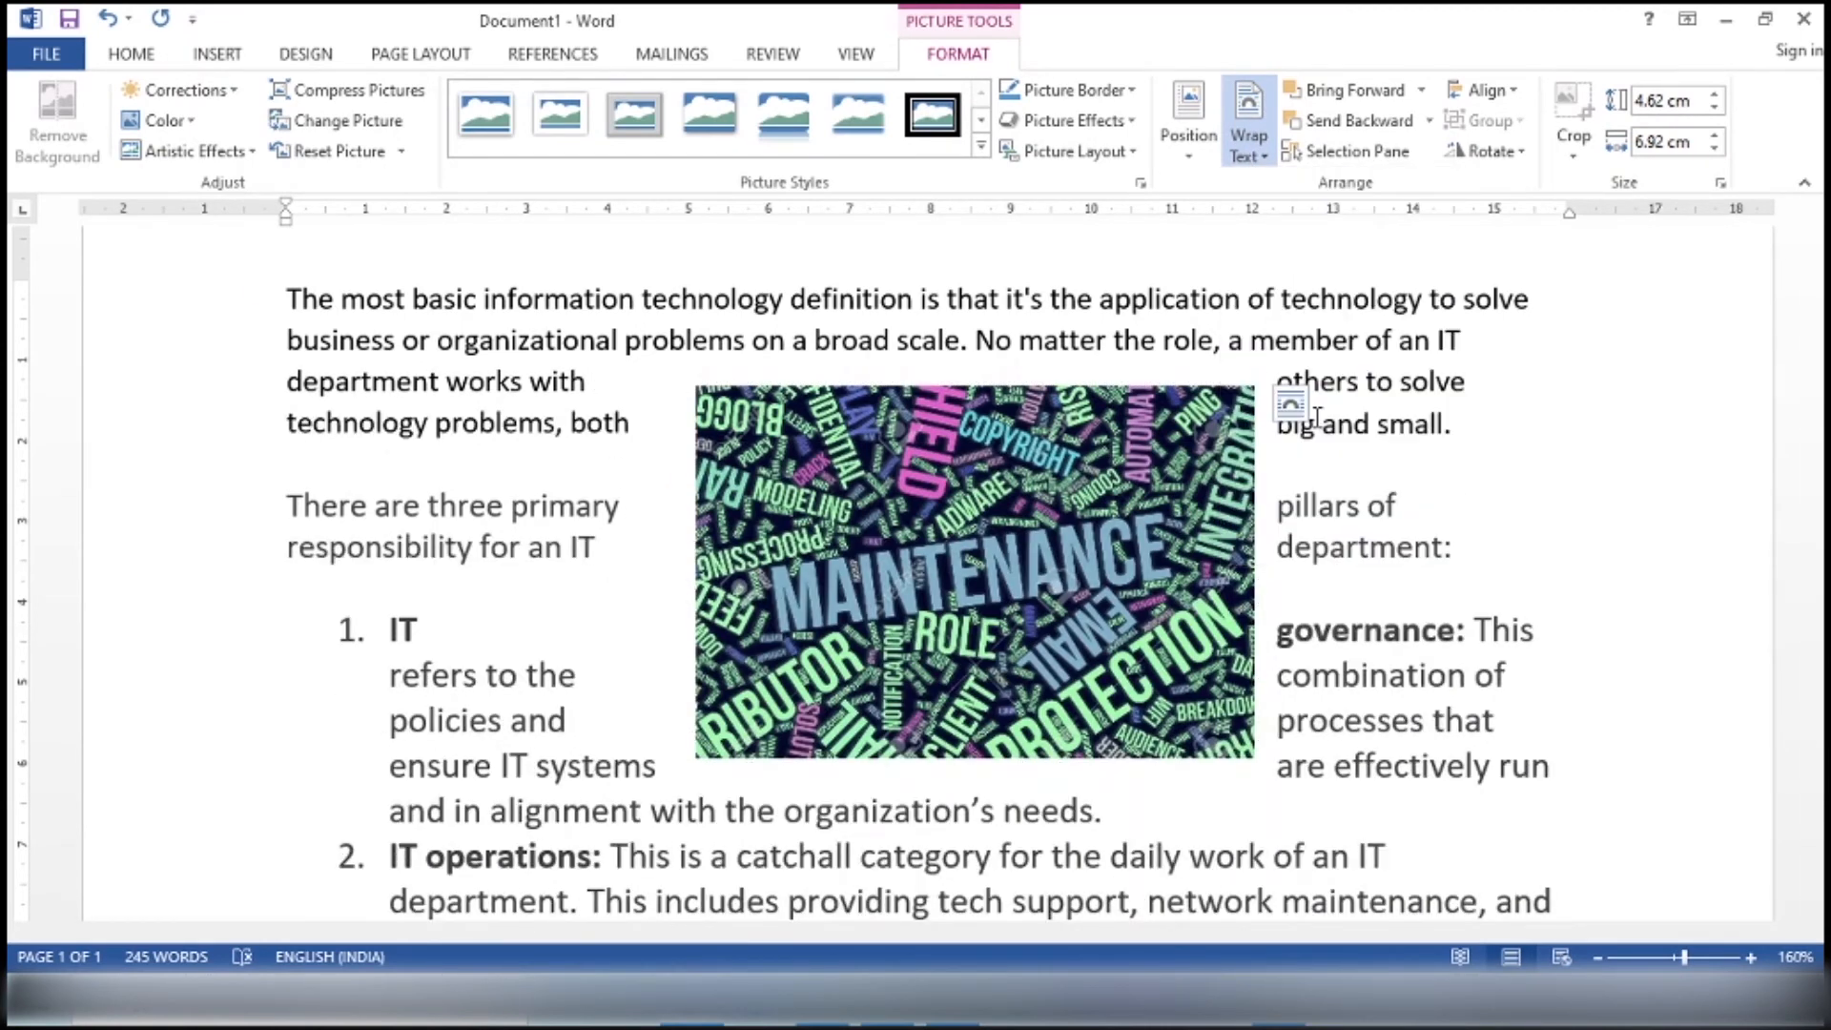
{"action": "left_click", "coordinate": [1248, 138]}
{"action": "left_click", "coordinate": [1307, 418]}
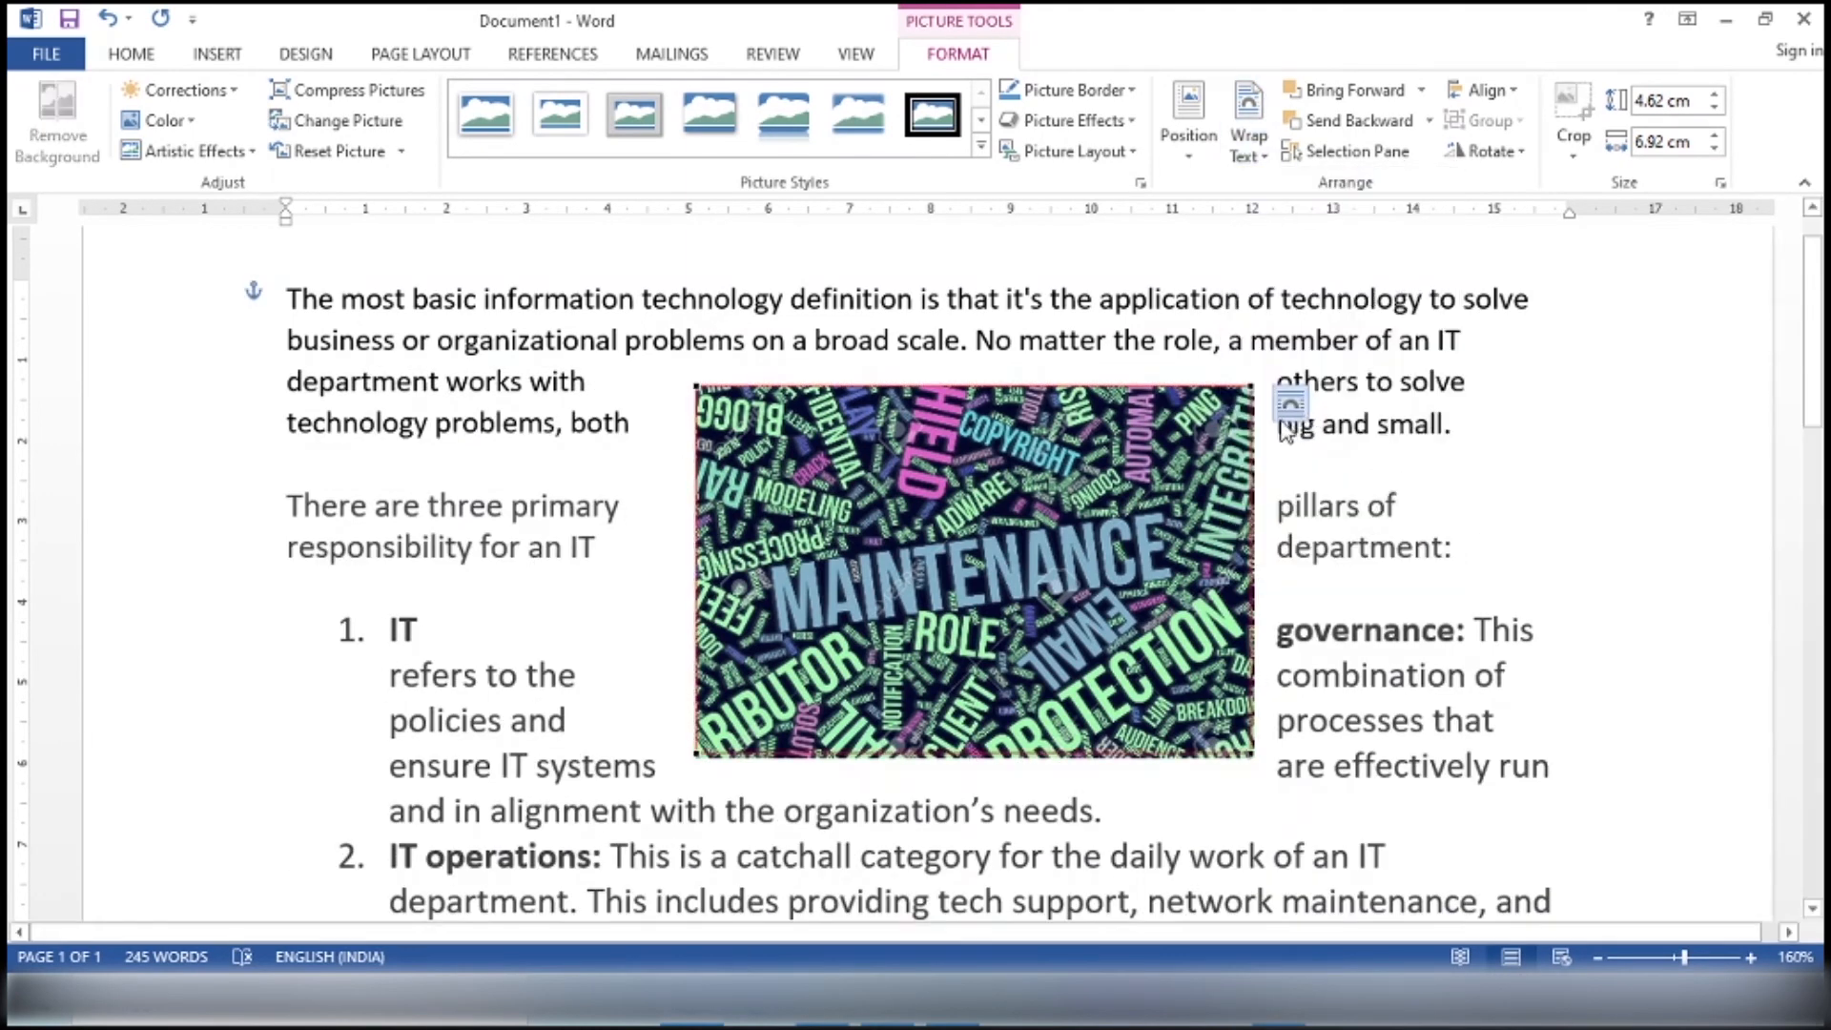
{"action": "left_click_drag", "start_coordinate": [1251, 386], "coordinate": [1417, 383]}
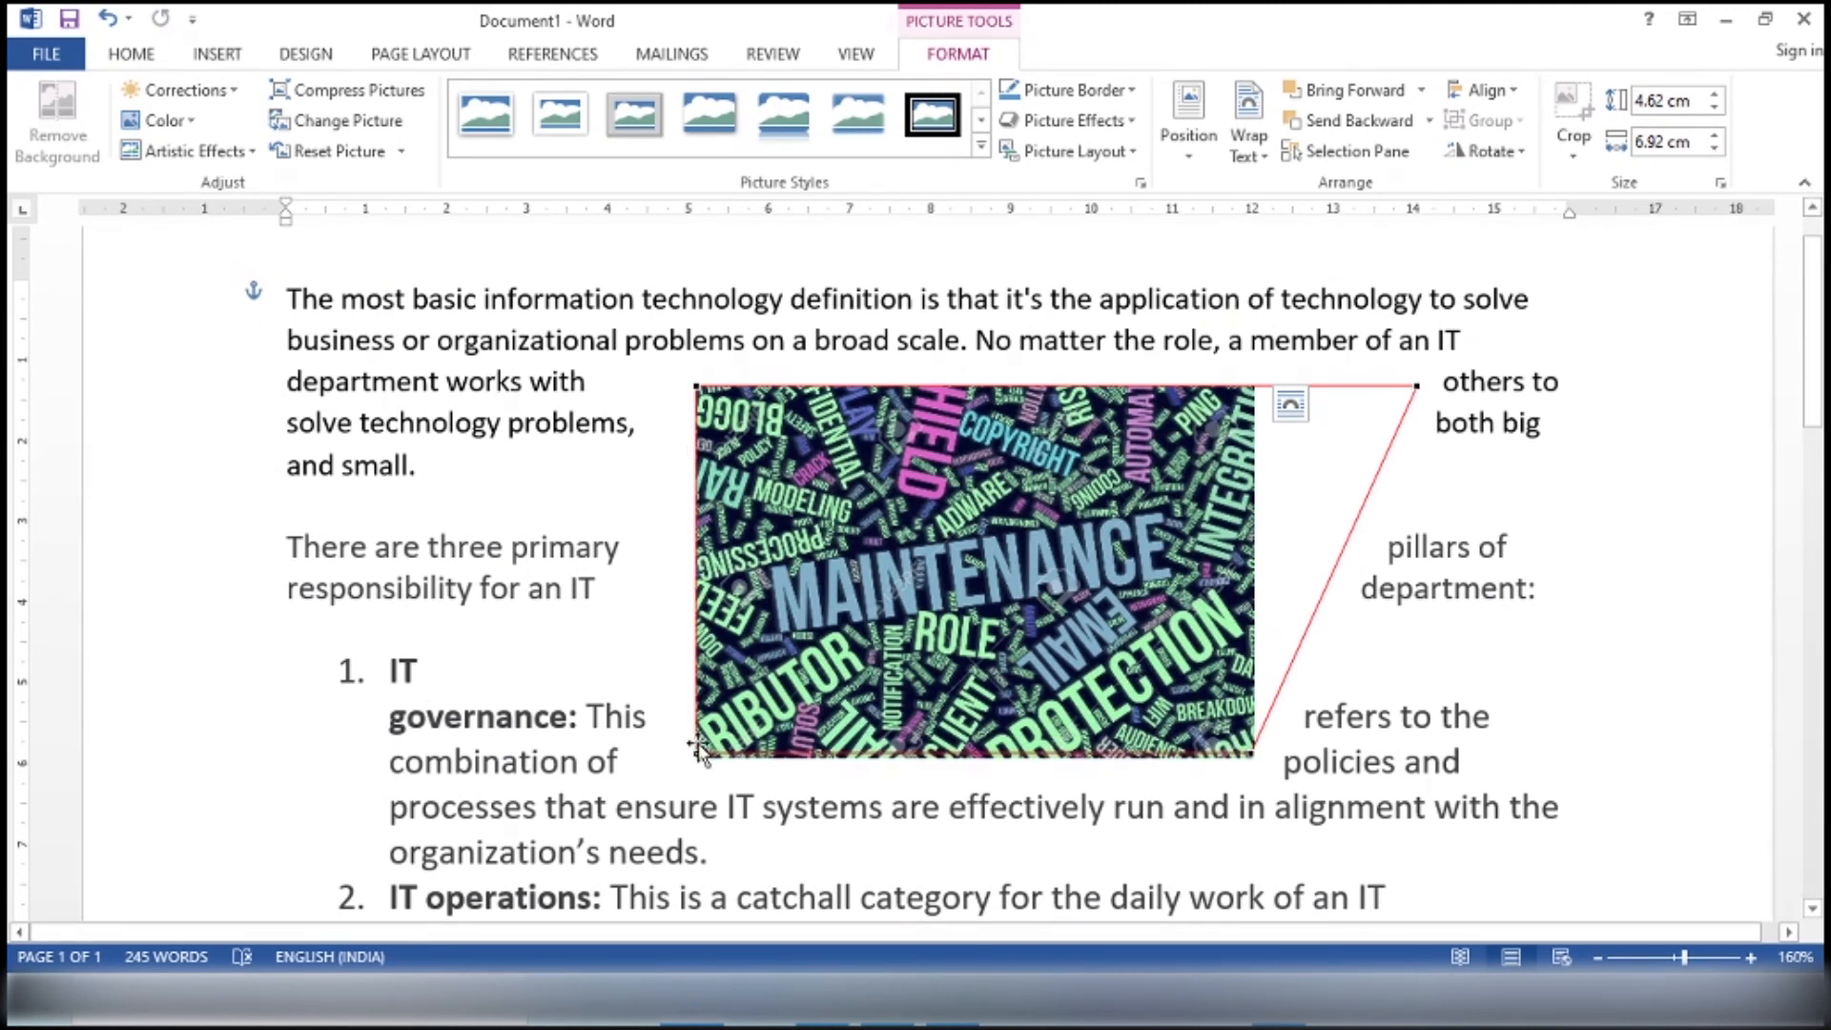
{"action": "left_click_drag", "start_coordinate": [694, 755], "coordinate": [537, 752]}
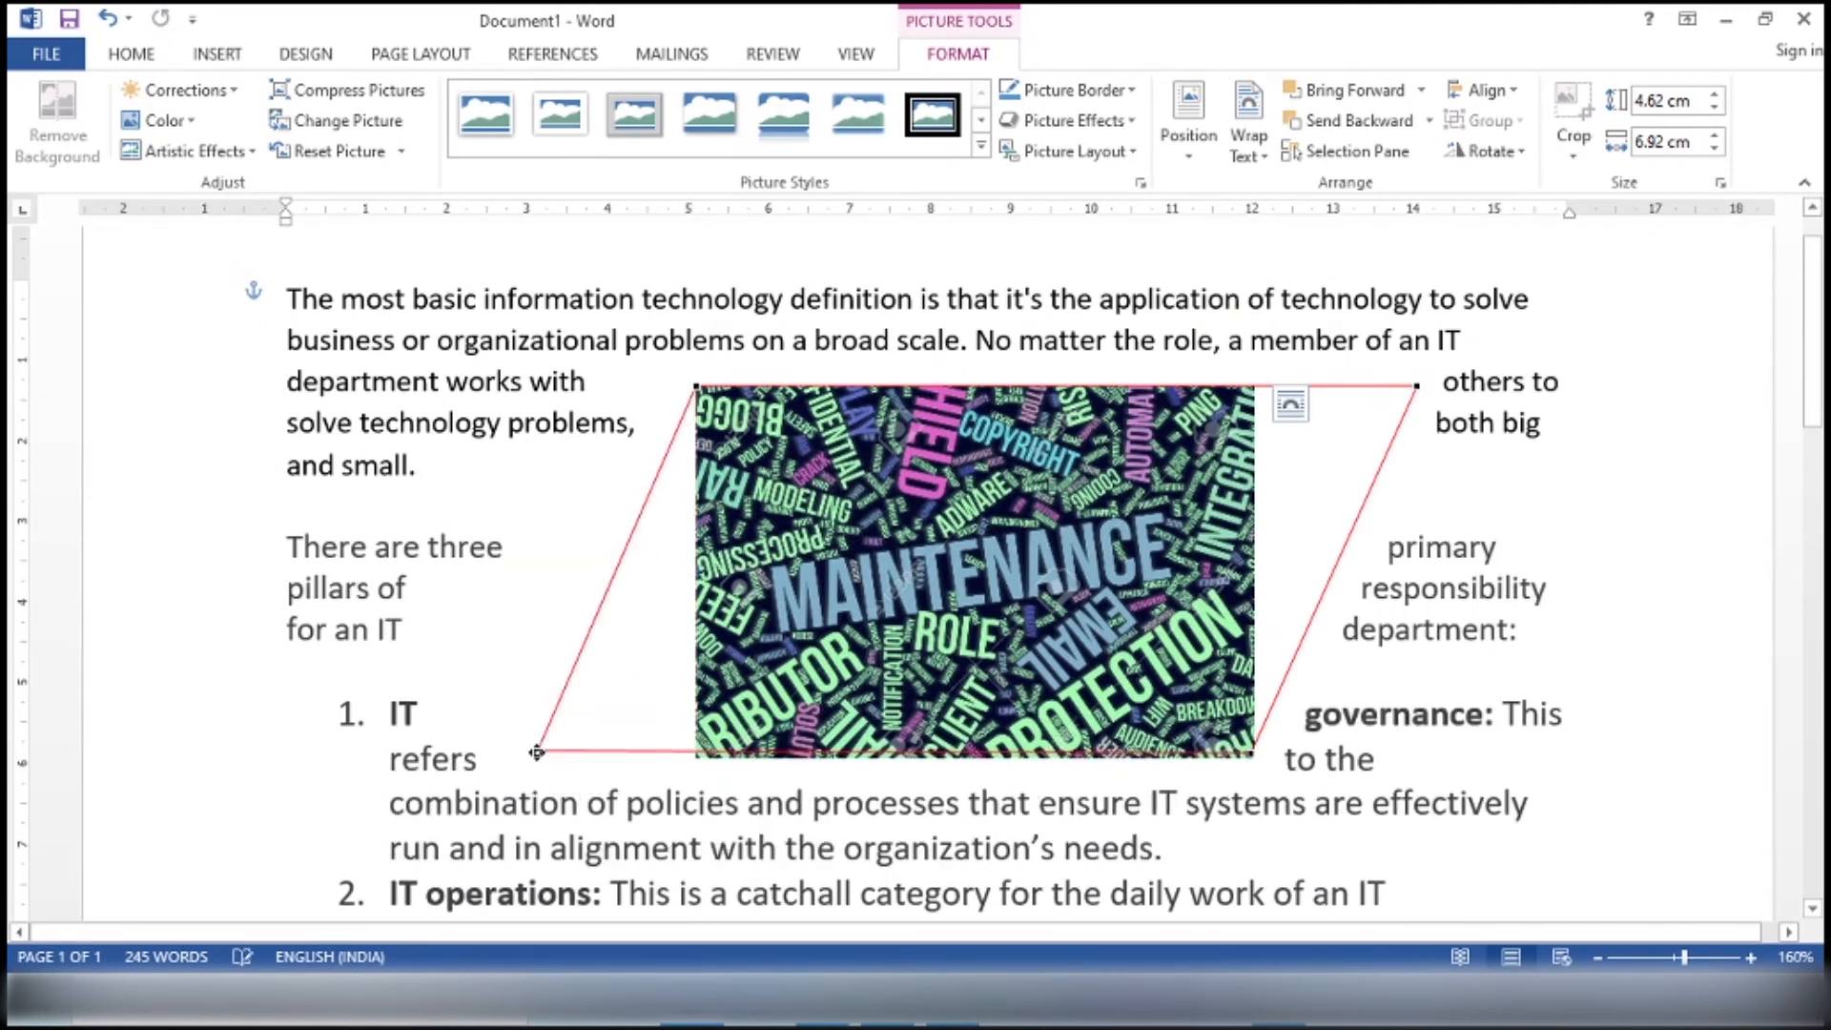
{"action": "left_click_drag", "start_coordinate": [694, 386], "coordinate": [591, 379]}
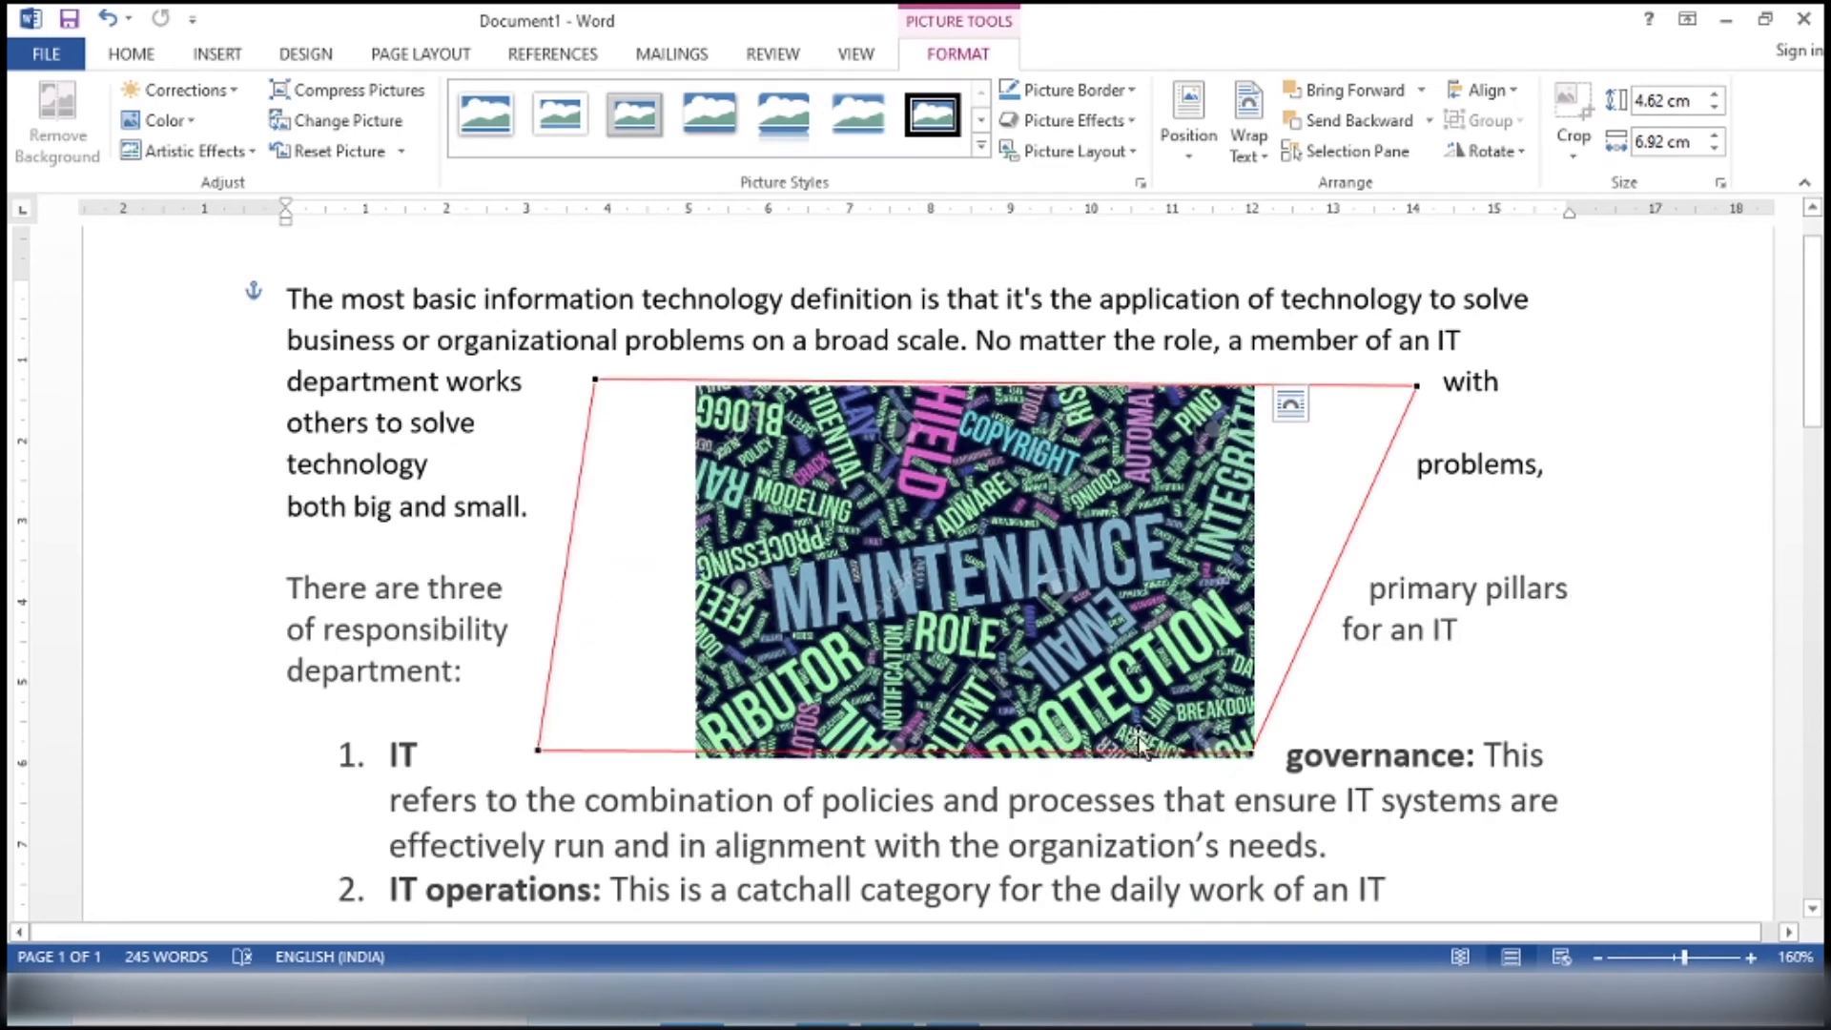
{"action": "left_click_drag", "start_coordinate": [1252, 755], "coordinate": [1354, 891]}
- Examine how the paragraphs and numbered list flow around the picture's reshaped wrap boundary
{"action": "scroll", "coordinate": [1310, 756], "scroll_direction": "down", "scroll_amount": 4}
{"action": "scroll", "coordinate": [1278, 740], "scroll_direction": "up", "scroll_amount": 8}
{"action": "left_click", "coordinate": [467, 641]}
{"action": "scroll", "coordinate": [466, 615], "scroll_direction": "down", "scroll_amount": 3}
{"action": "scroll", "coordinate": [466, 615], "scroll_direction": "down", "scroll_amount": 3}
{"action": "scroll", "coordinate": [1230, 655], "scroll_direction": "up", "scroll_amount": 6}
{"action": "left_click", "coordinate": [1230, 656]}
{"action": "scroll", "coordinate": [1226, 597], "scroll_direction": "down", "scroll_amount": 5}
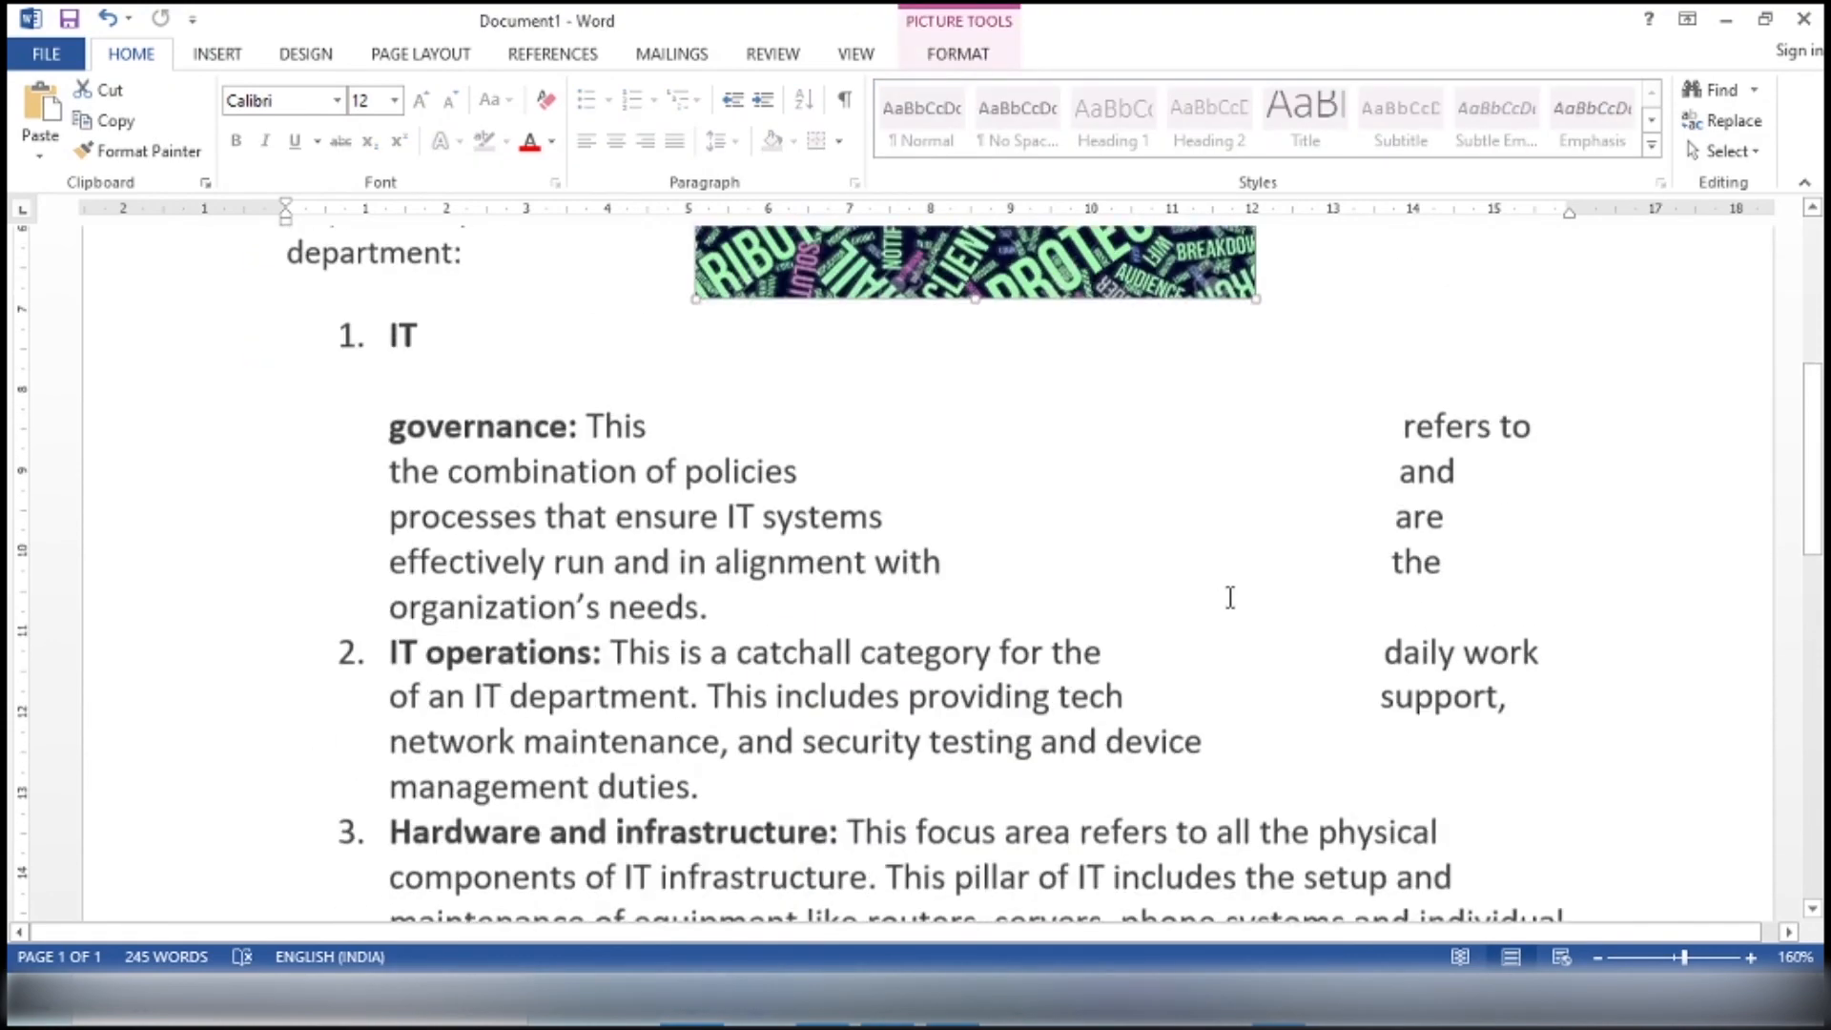
{"action": "scroll", "coordinate": [1227, 598], "scroll_direction": "up", "scroll_amount": 5}
{"action": "scroll", "coordinate": [1227, 598], "scroll_direction": "down", "scroll_amount": 5}
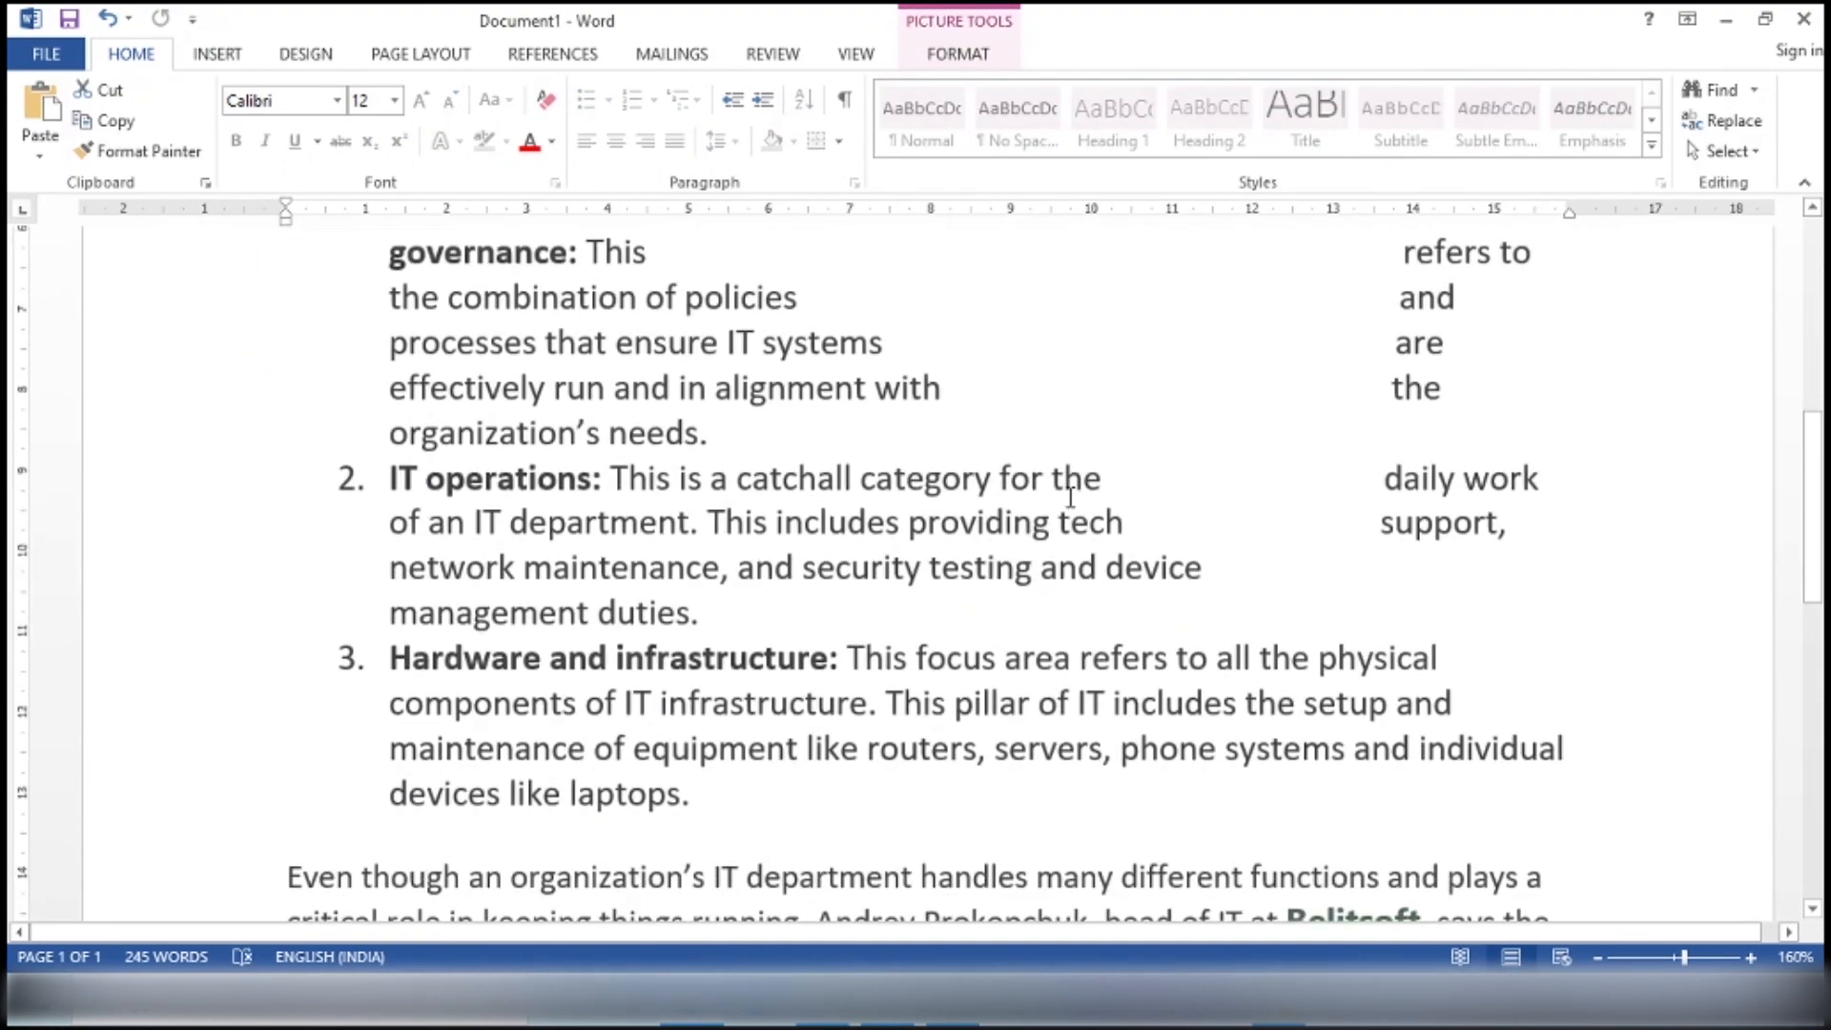
{"action": "scroll", "coordinate": [1227, 598], "scroll_direction": "up", "scroll_amount": 5}
- Display the picture's wrap points again and inspect the whole custom wrap boundary against the surrounding text
{"action": "left_click", "coordinate": [993, 65]}
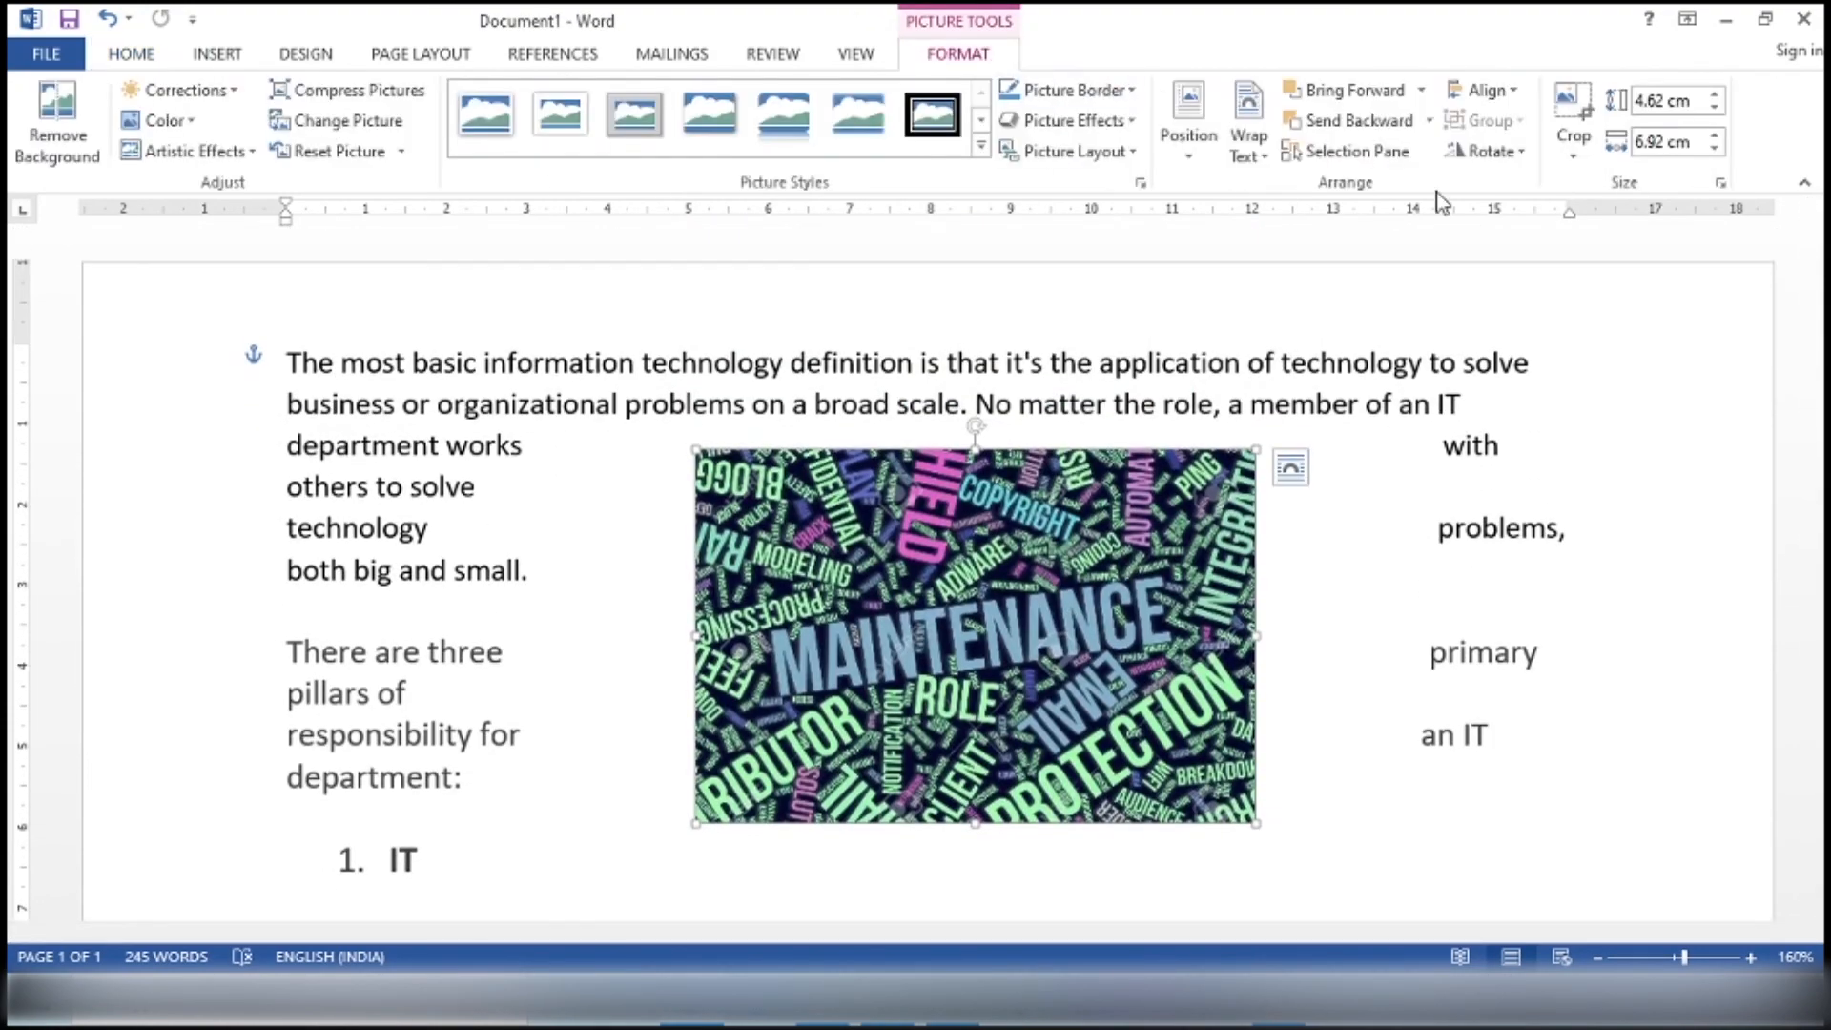
{"action": "left_click", "coordinate": [1248, 133]}
{"action": "left_click", "coordinate": [1320, 412]}
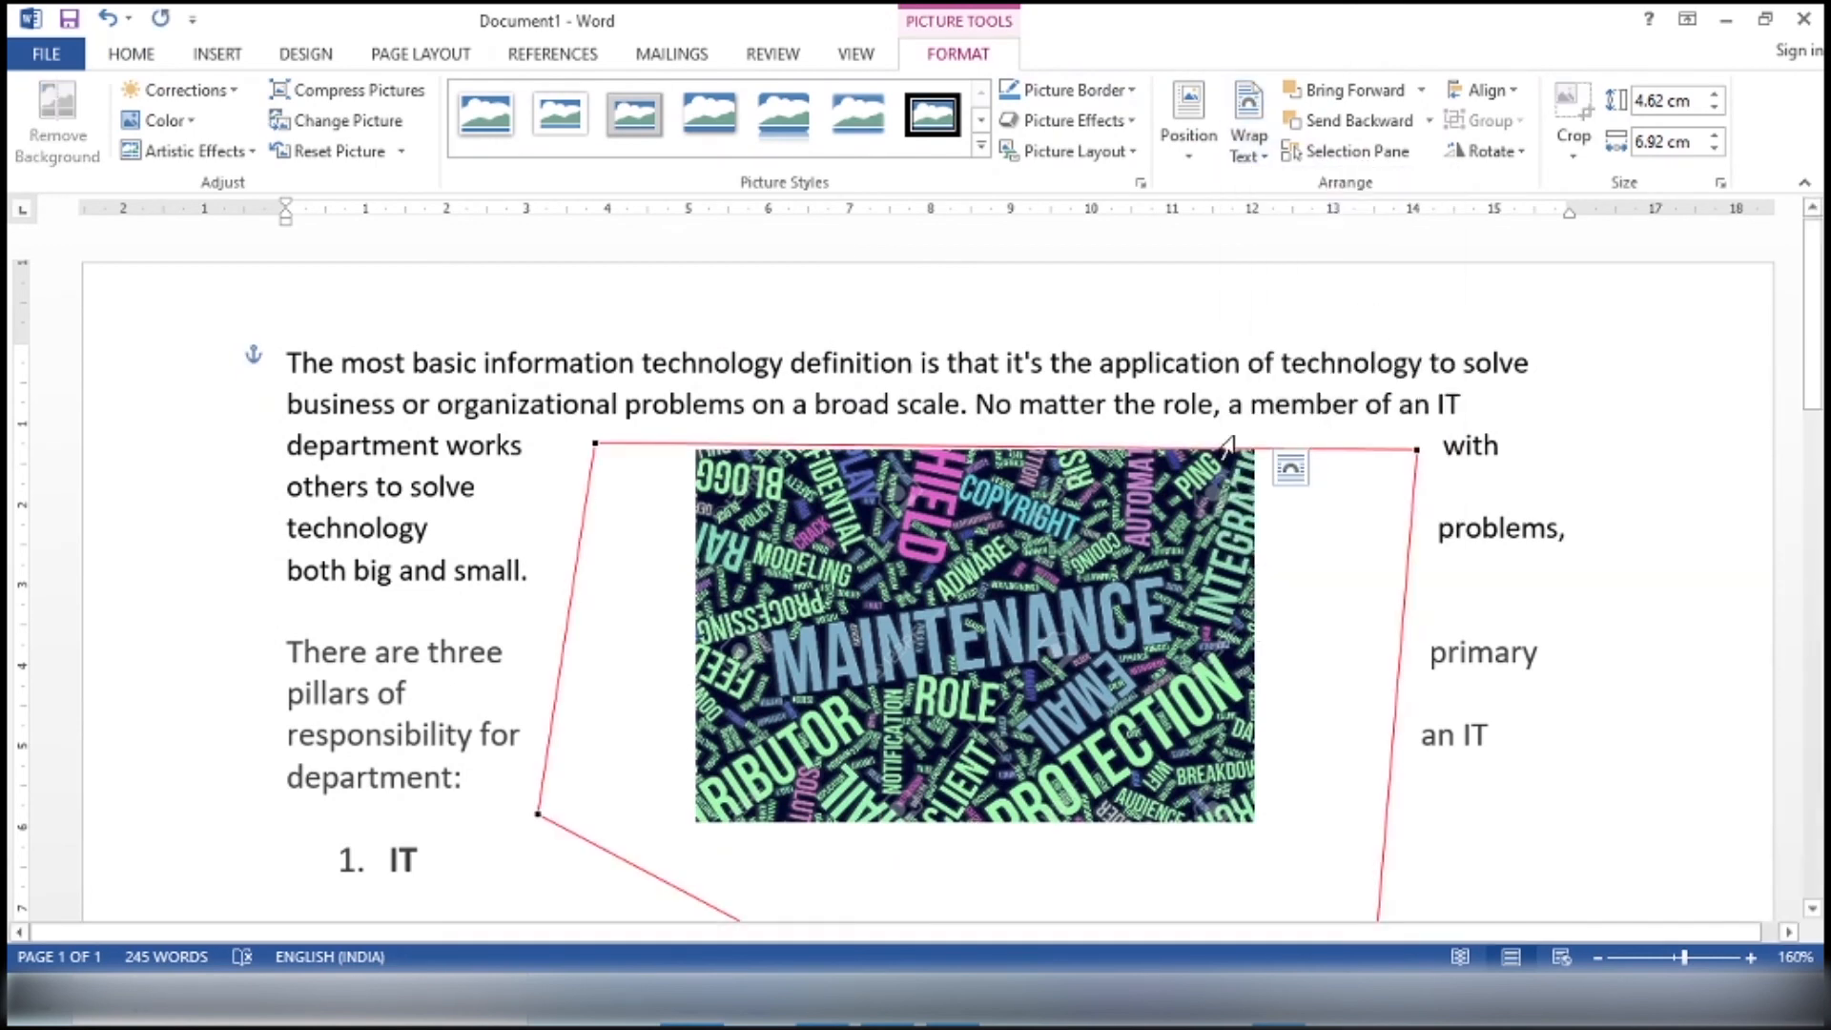
{"action": "scroll", "coordinate": [1157, 464], "scroll_direction": "down", "scroll_amount": 5}
{"action": "scroll", "coordinate": [1155, 463], "scroll_direction": "up", "scroll_amount": 5}
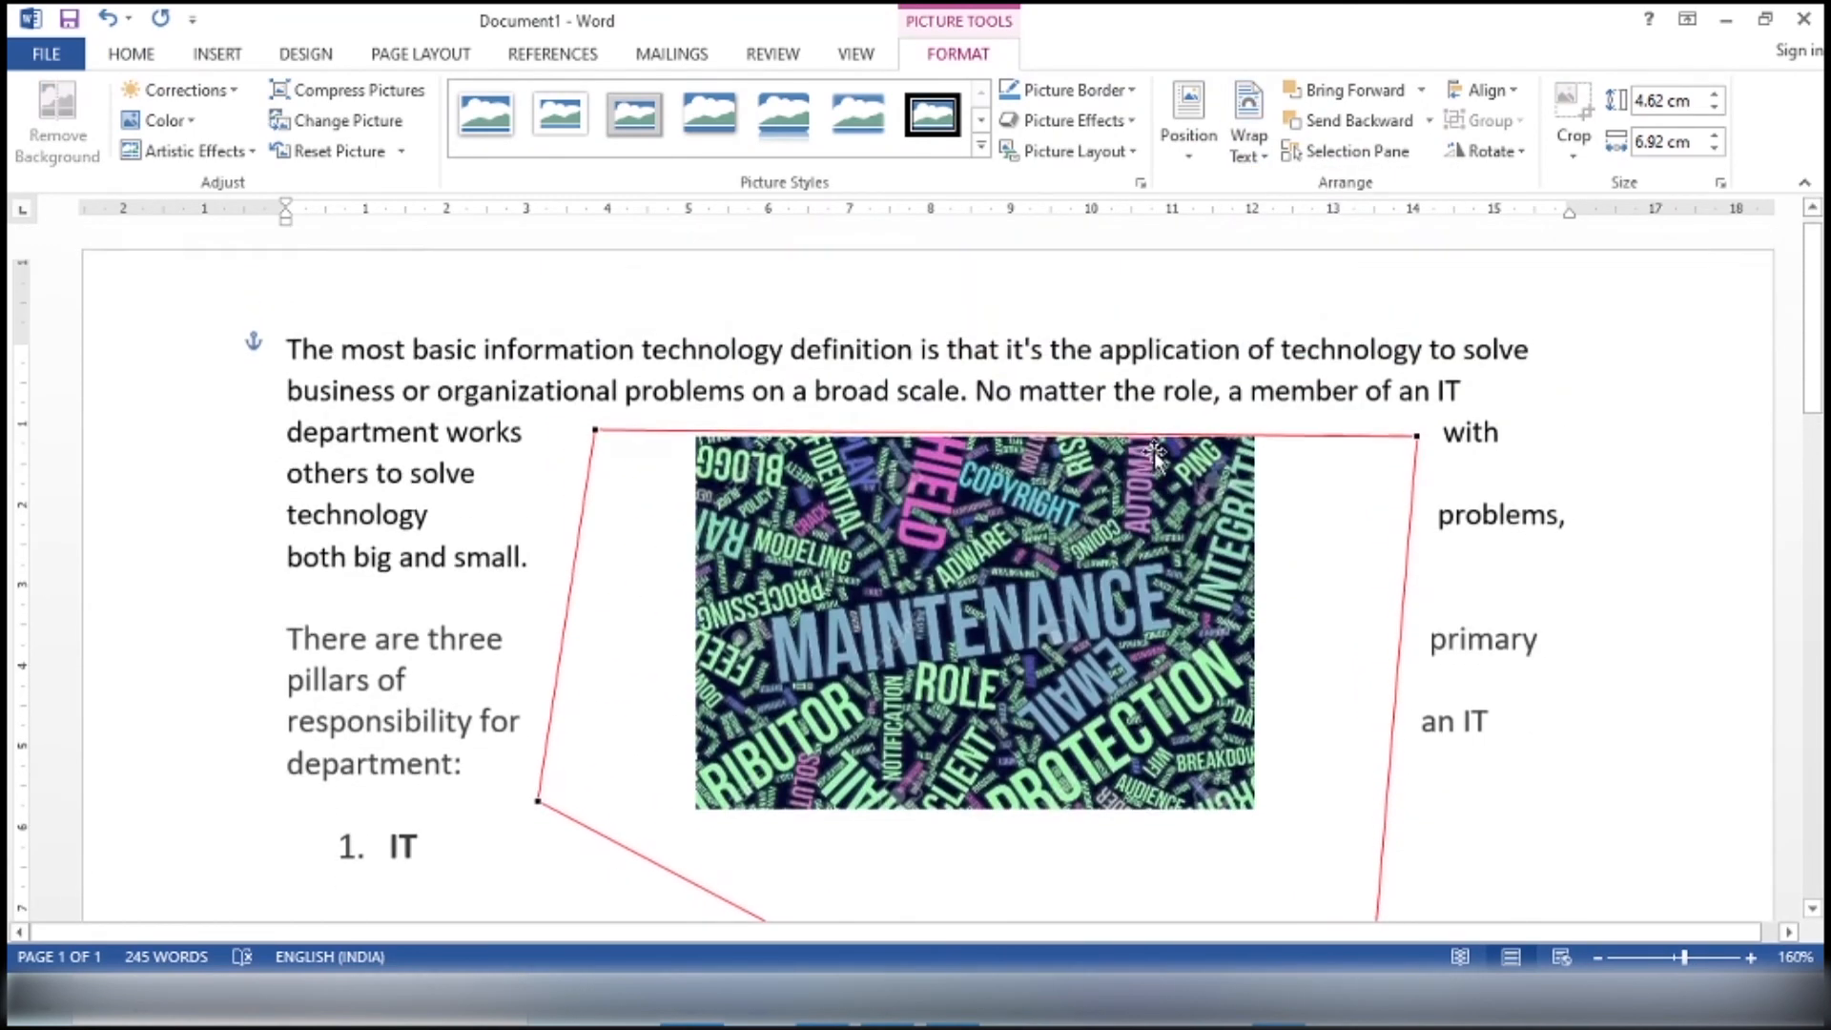
{"action": "scroll", "coordinate": [1154, 449], "scroll_direction": "down", "scroll_amount": 3}
{"action": "scroll", "coordinate": [1155, 448], "scroll_direction": "up", "scroll_amount": 3}
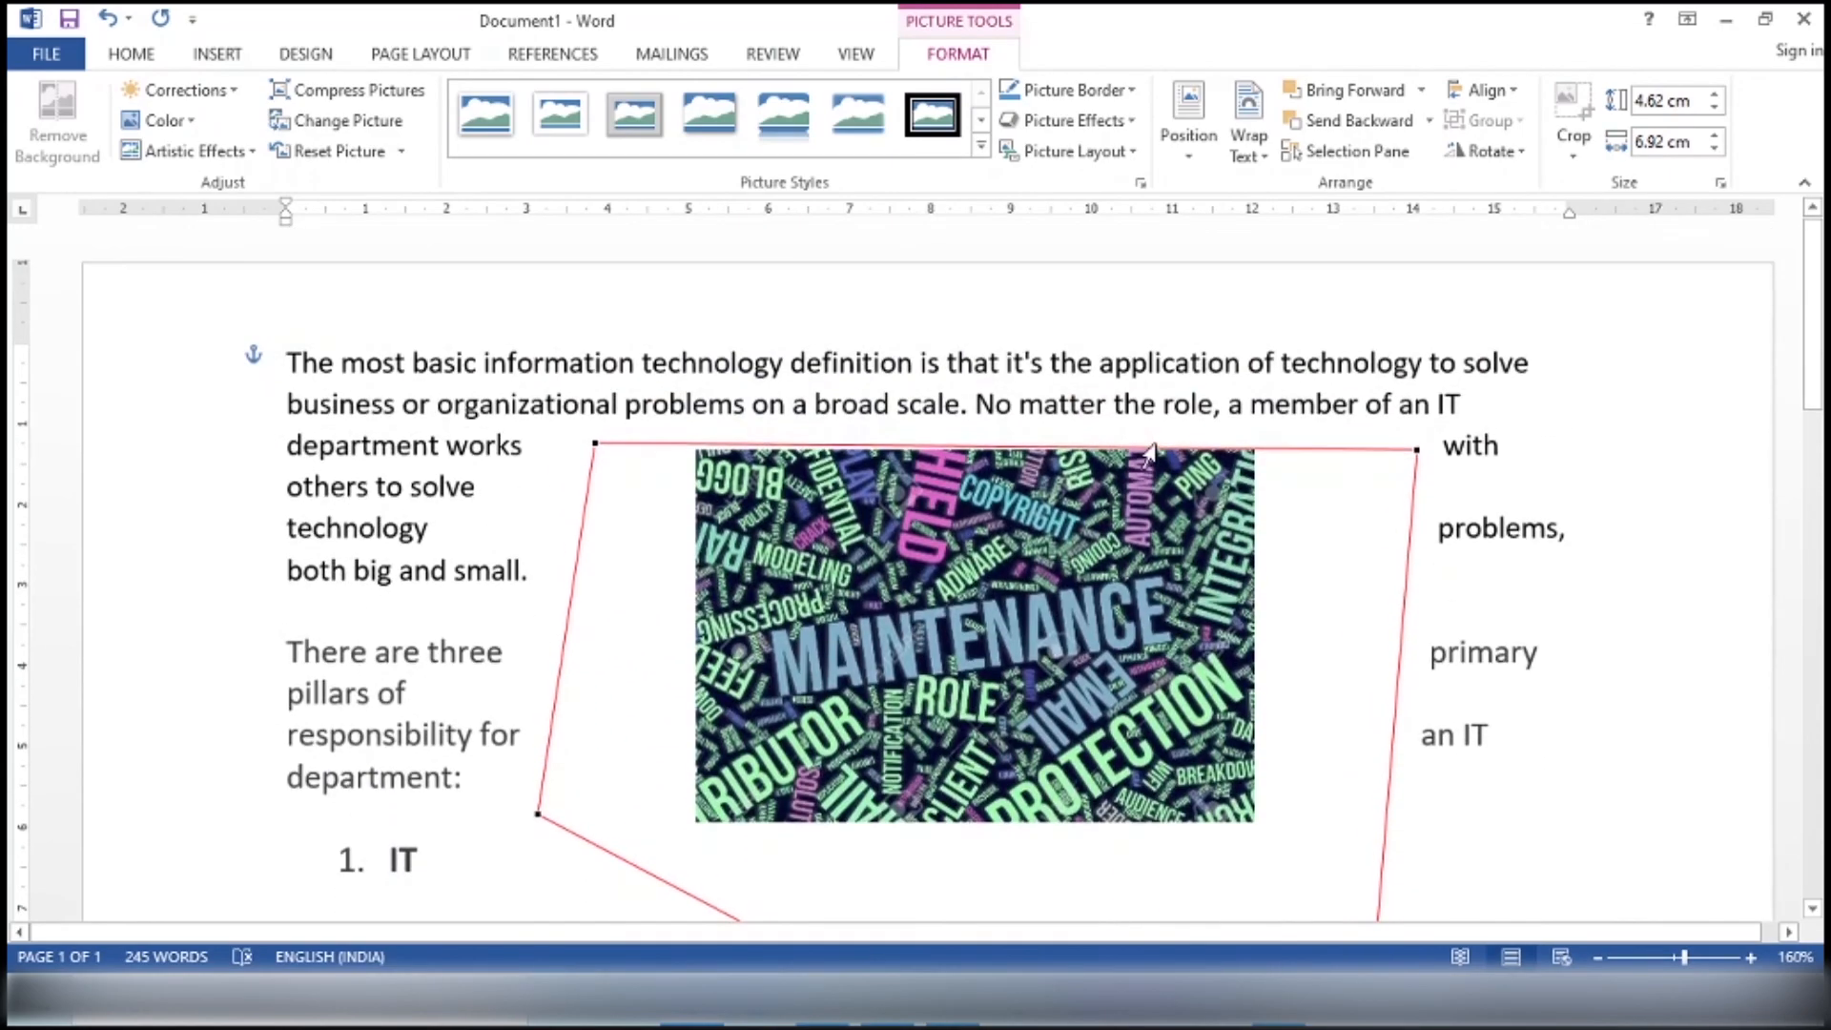
{"action": "scroll", "coordinate": [1149, 441], "scroll_direction": "down", "scroll_amount": 2}
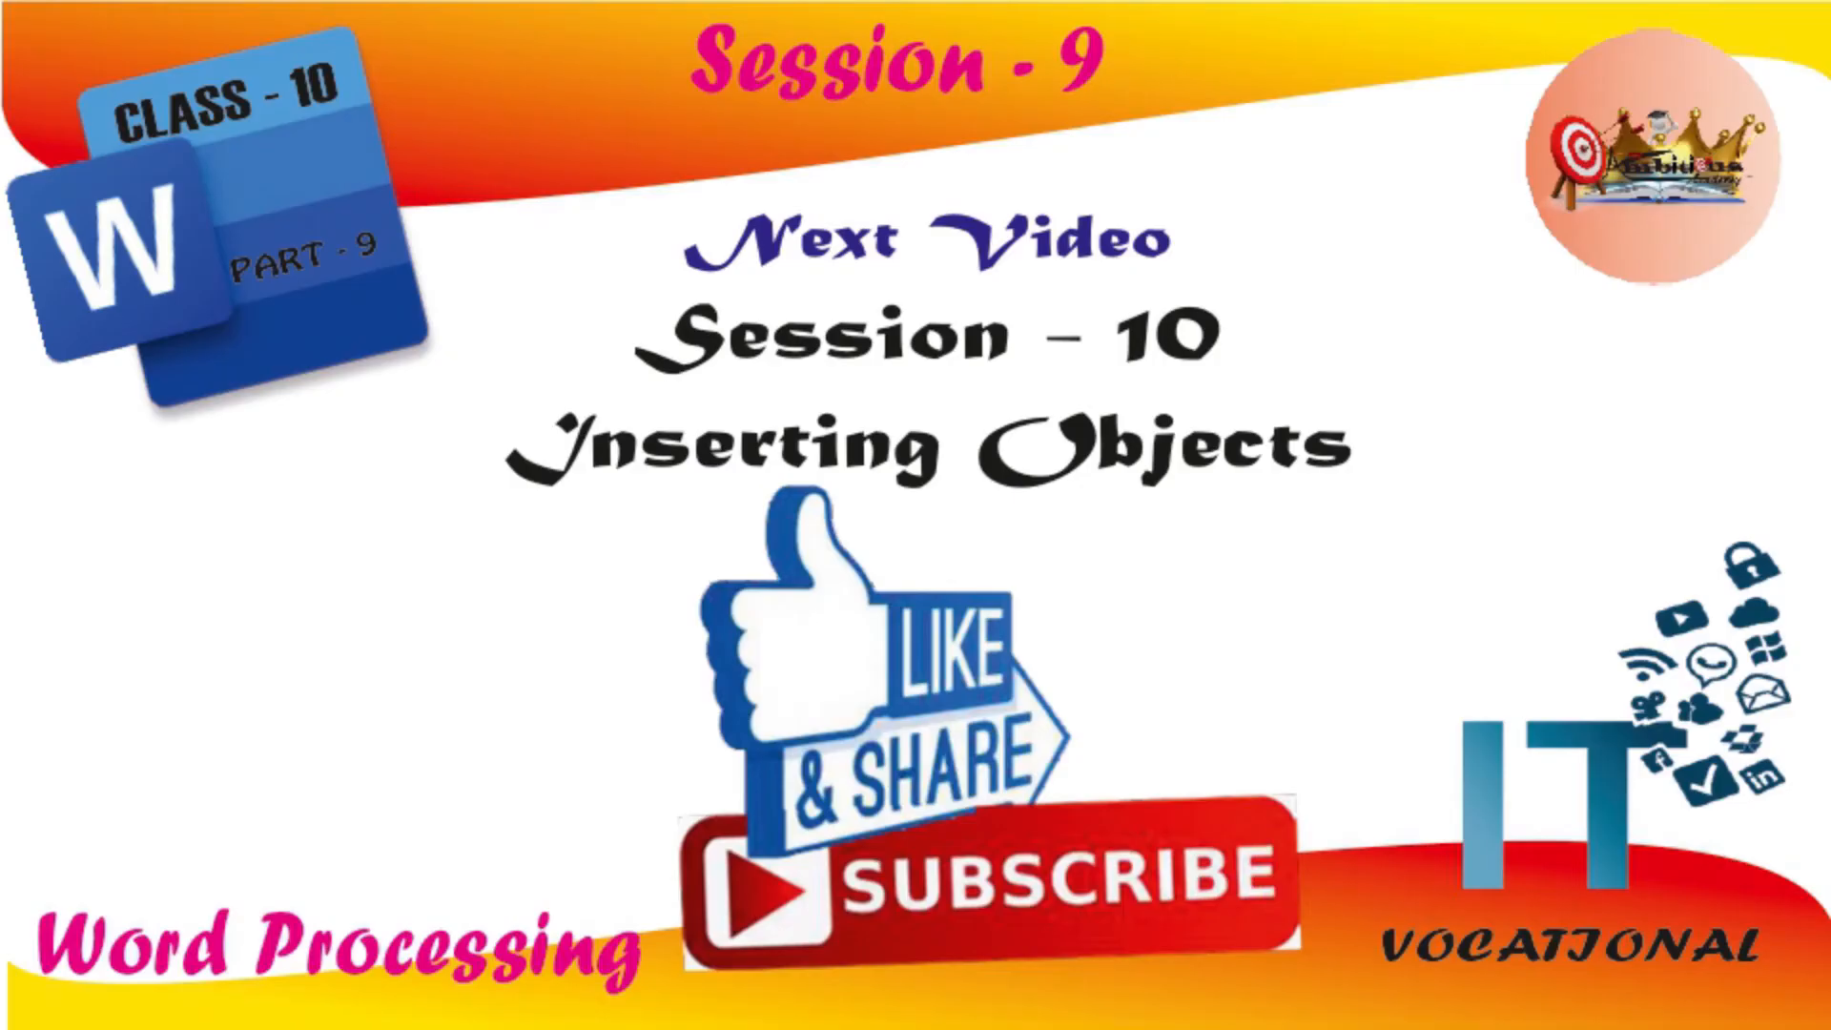